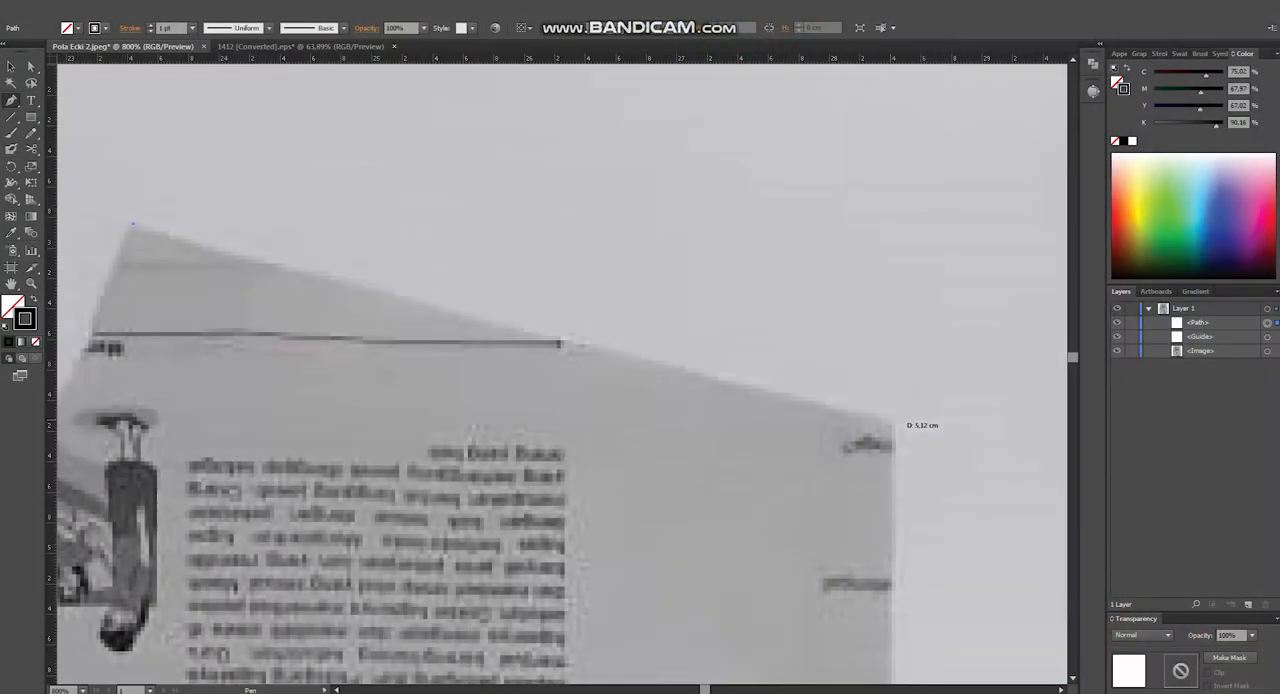
- Trace the shoulder line to its outer tip with the Pen tool and continue down the upper part of the armhole curve
click(892, 422)
scroll(892, 422, down, 2)
drag(892, 422, 584, 105)
drag(473, 655, 424, 630)
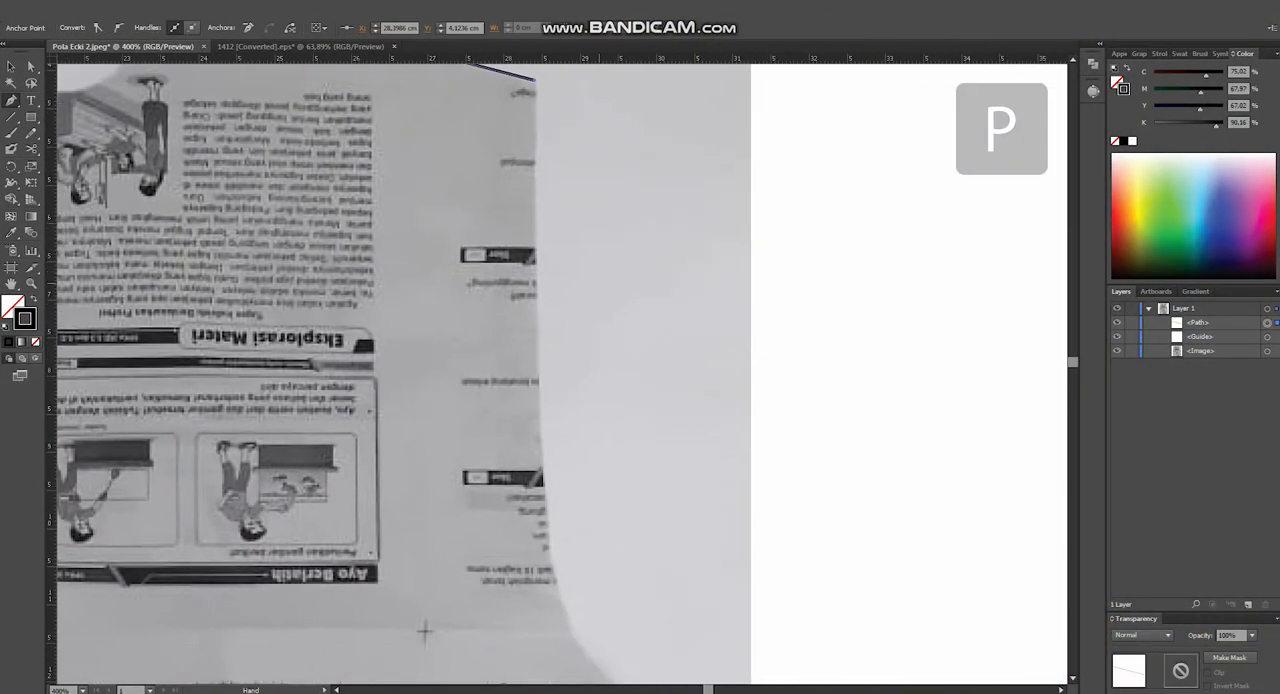
scroll(607, 560, down, 3)
scroll(607, 560, up, 1)
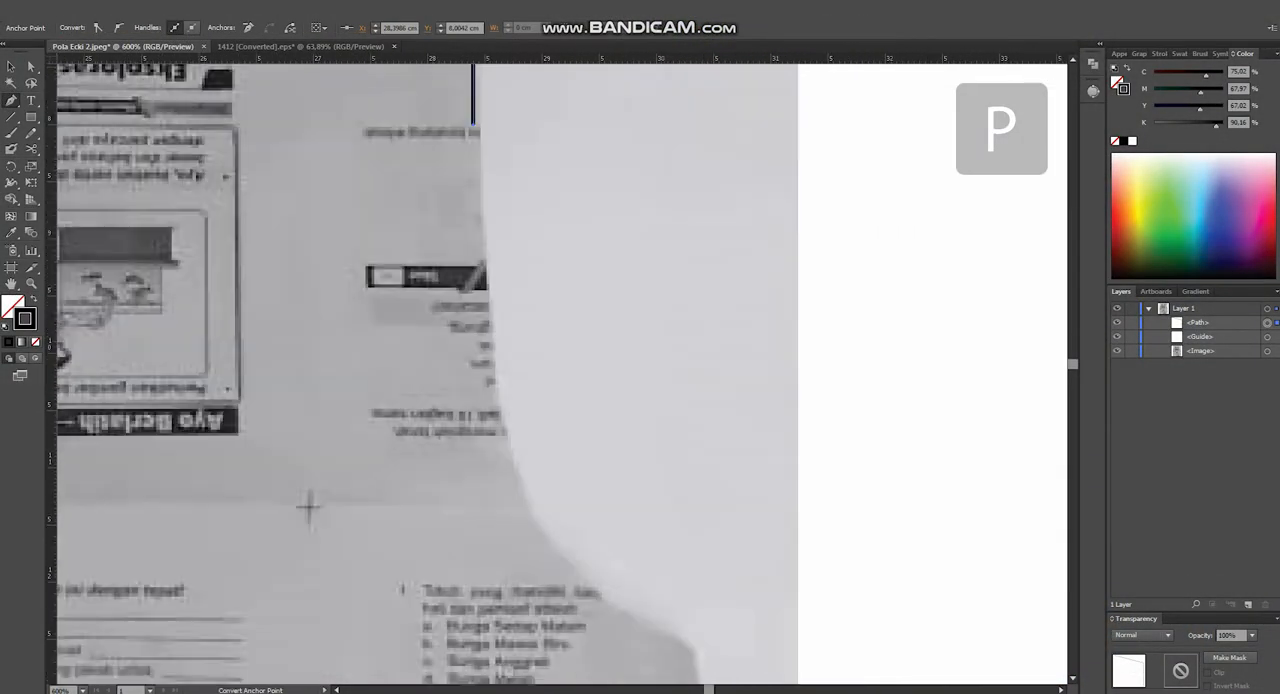
scroll(557, 559, up, 1)
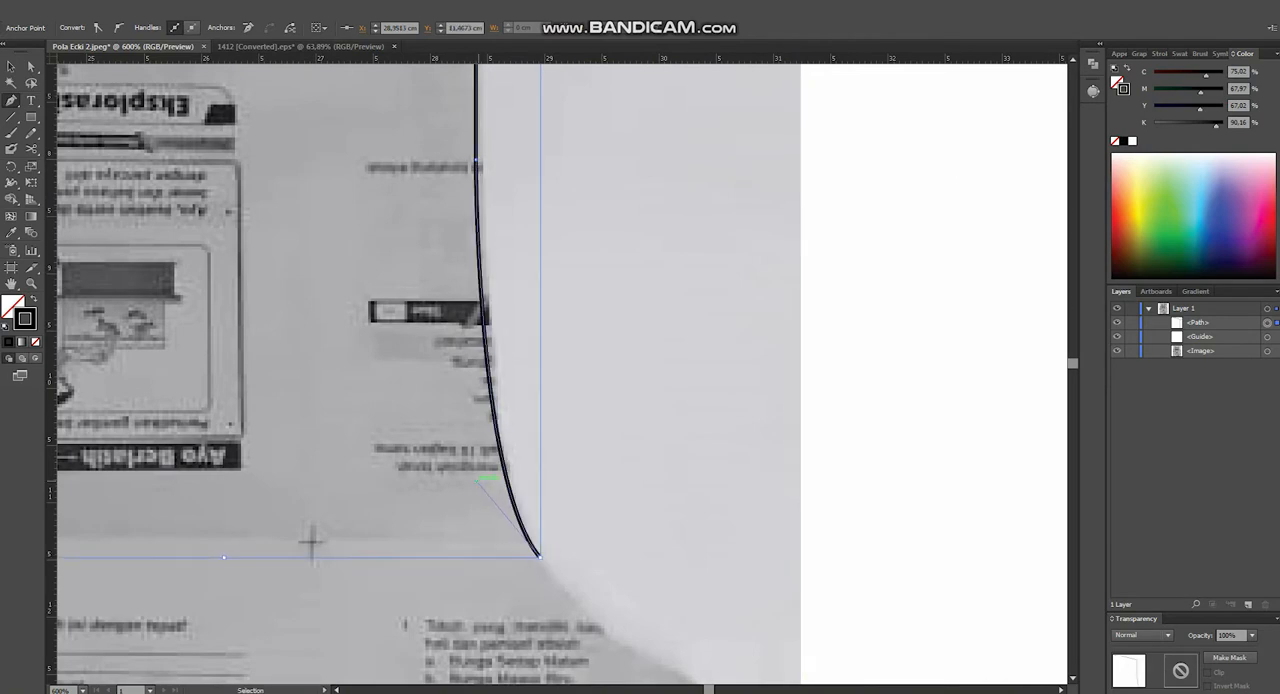
- Trace the lower armhole curve to the underarm point at about X 30.31, Y 12.58 cm and bend it along the paper edge
scroll(518, 520, down, 3)
scroll(558, 572, up, 4)
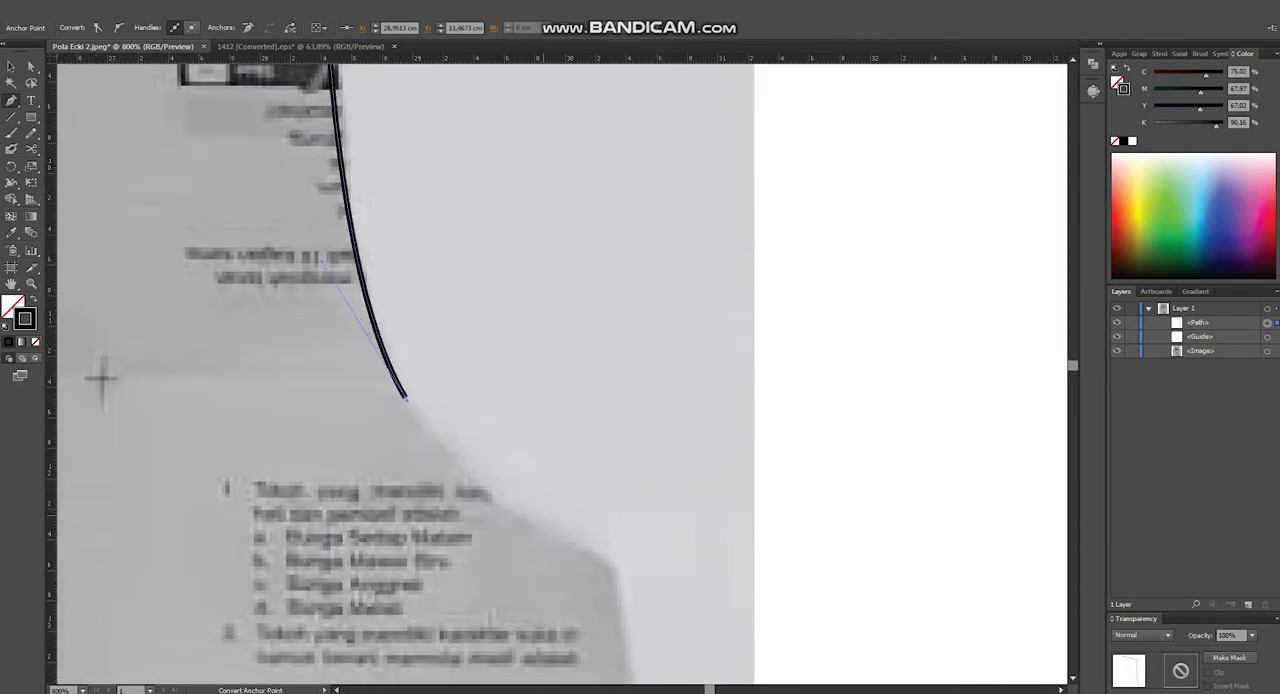
click(613, 566)
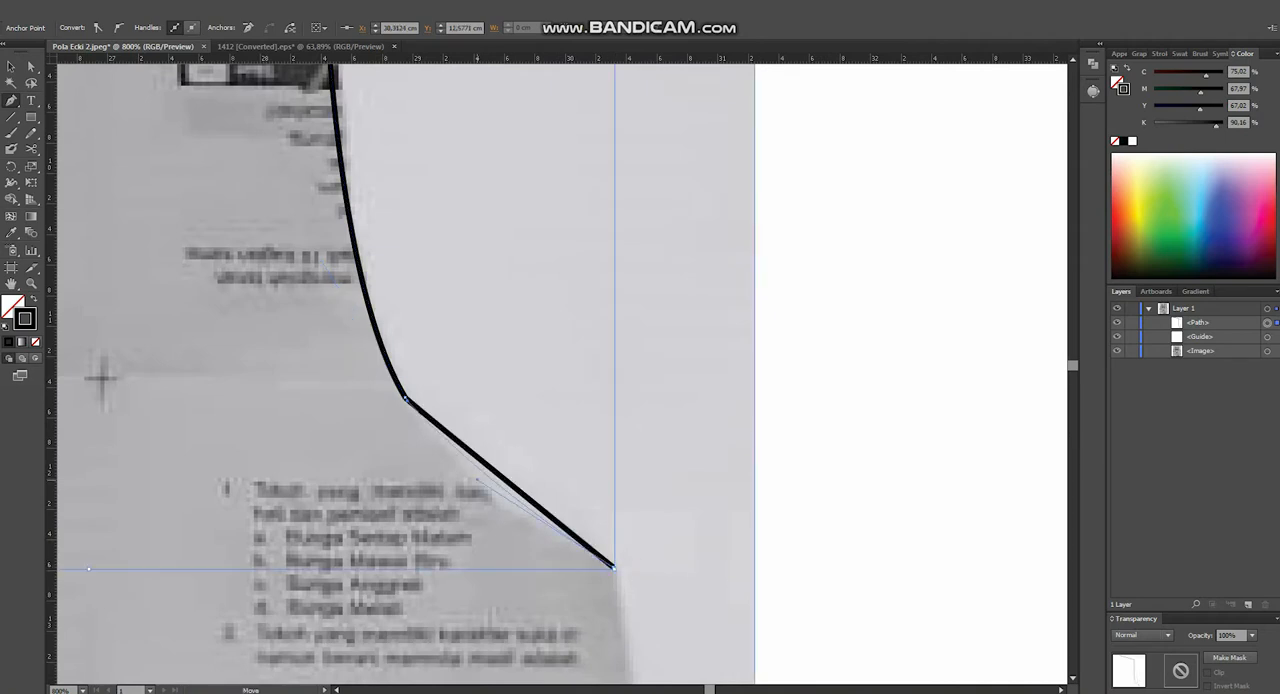
scroll(480, 493, up, 1)
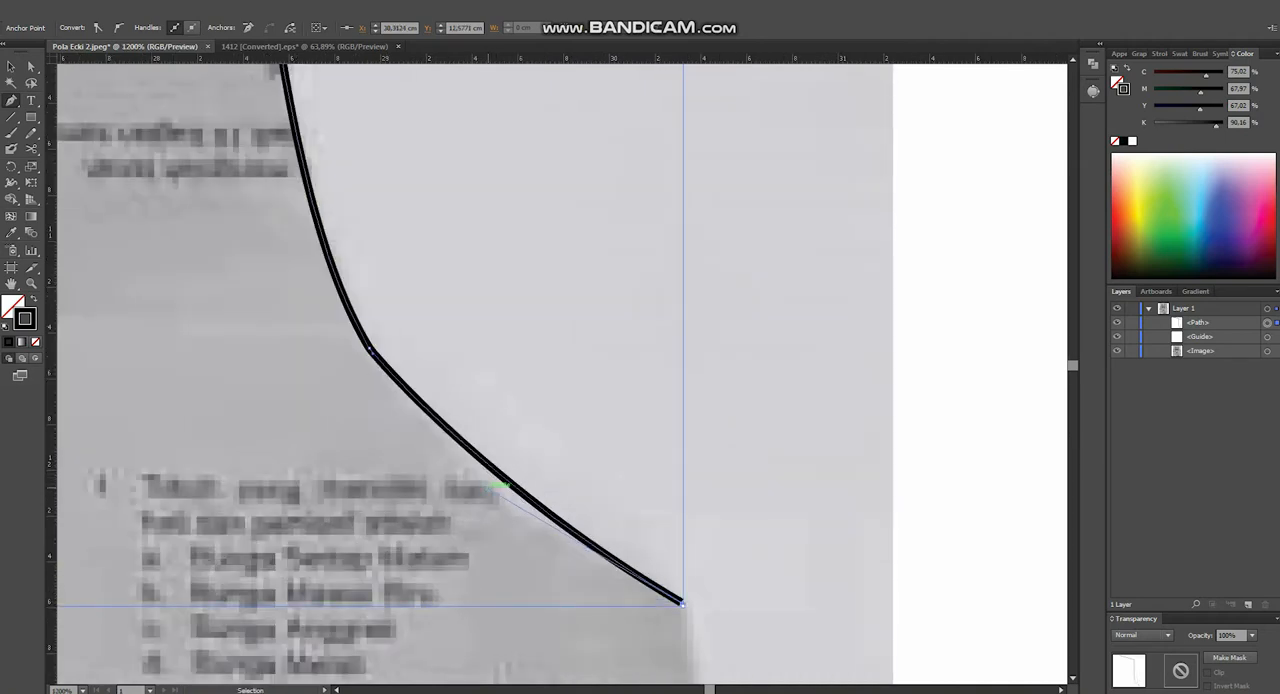
drag(487, 488, 487, 516)
scroll(383, 348, up, 2)
scroll(382, 346, down, 4)
scroll(435, 427, up, 3)
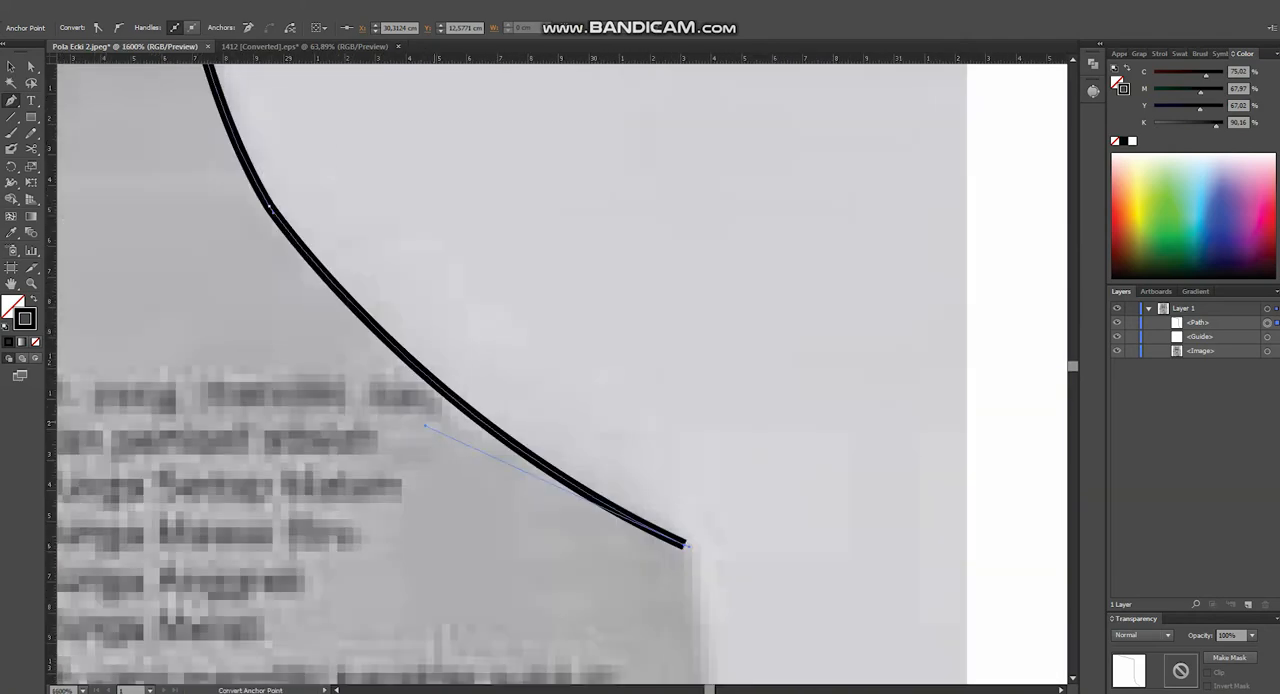
drag(430, 420, 464, 496)
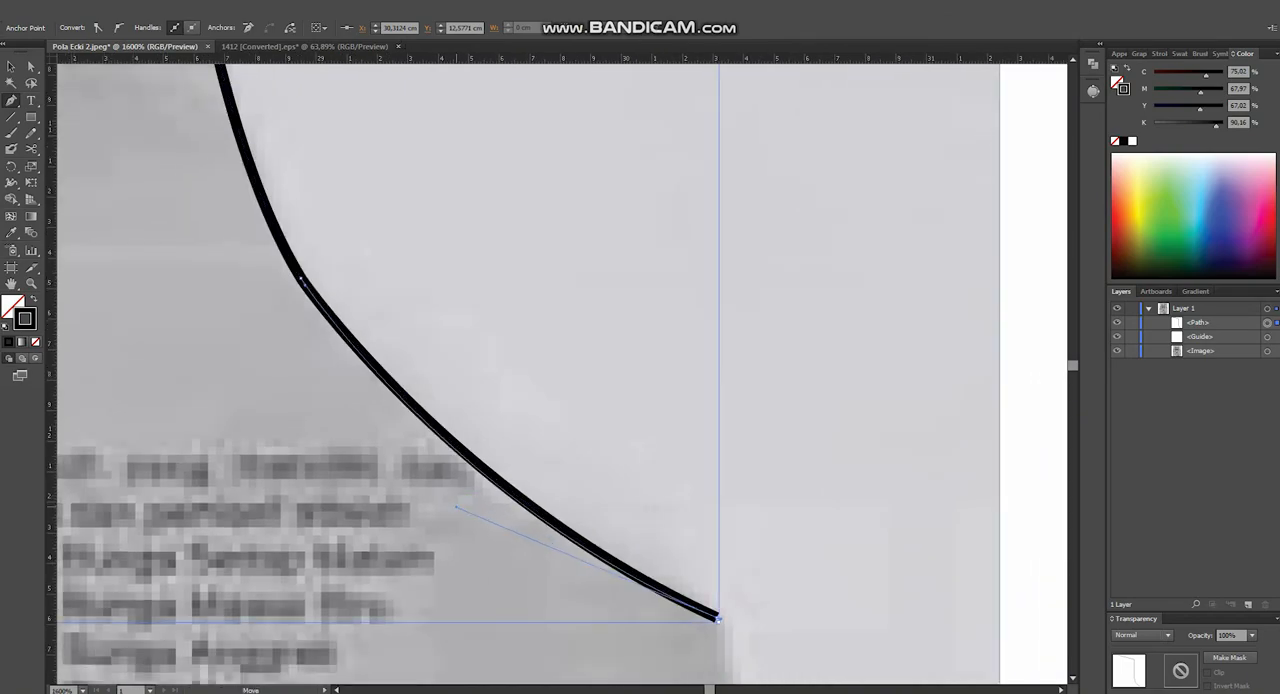
scroll(440, 490, down, 3)
scroll(550, 545, up, 4)
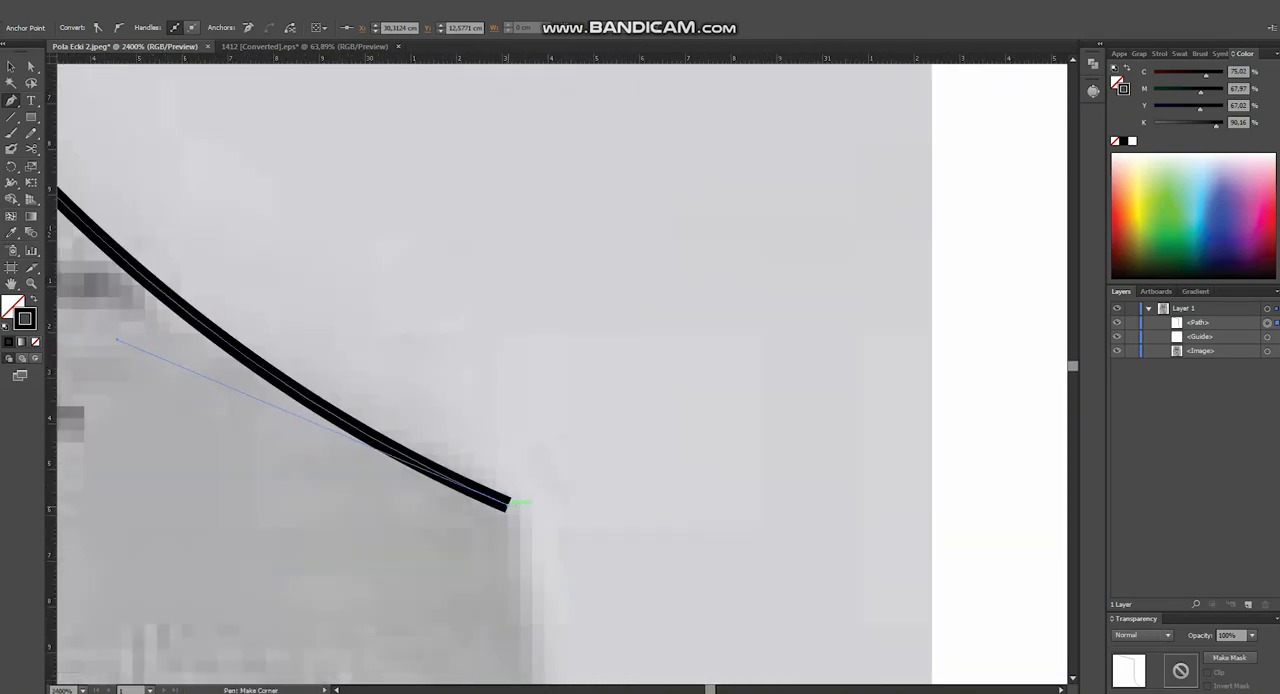
- Trace straight edges from the underarm down the side about 14.85 cm, across the hem, and up the centre line to the neckline
scroll(510, 490, down, 6)
scroll(500, 570, up, 3)
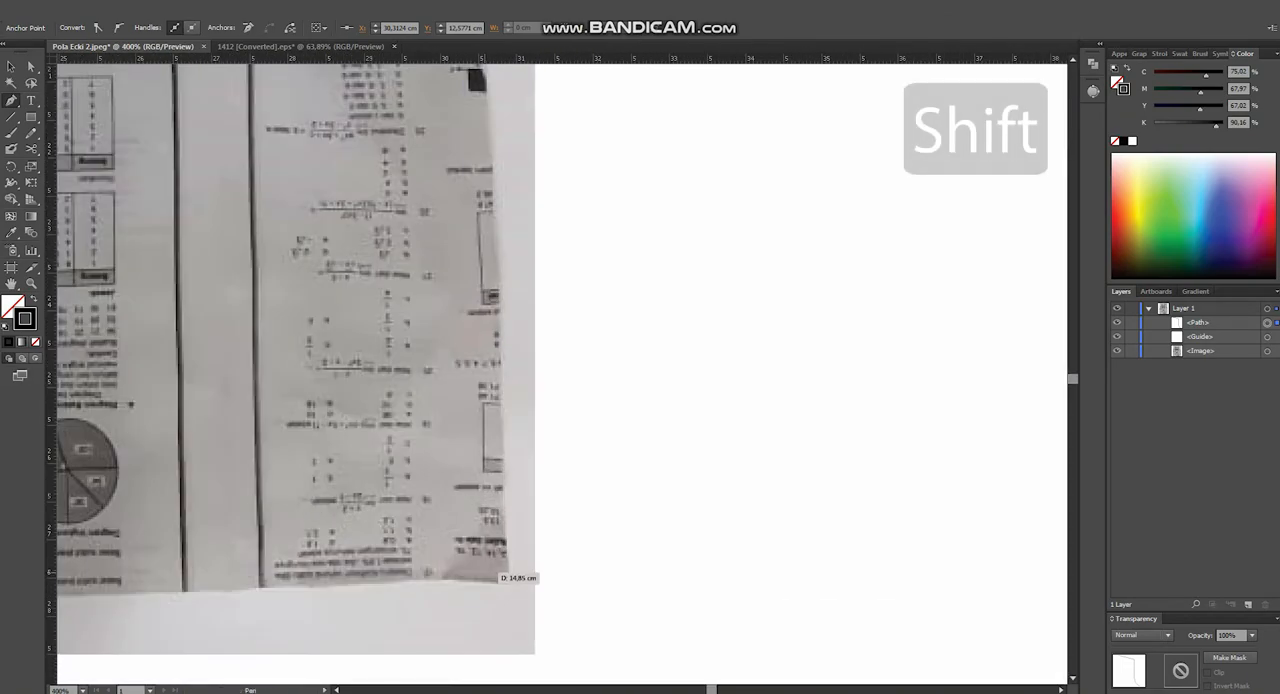
shift+click(489, 570)
scroll(489, 572, down, 4)
drag(489, 572, 806, 546)
scroll(647, 560, up, 4)
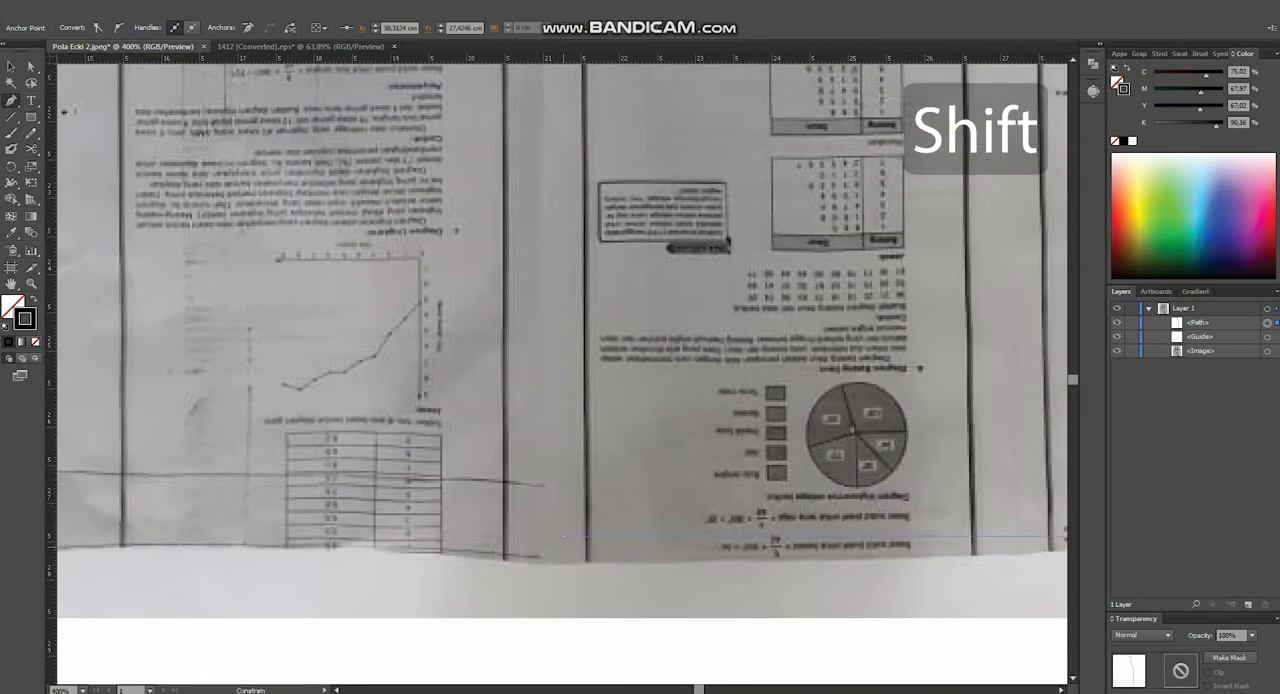
scroll(562, 536, down, 5)
scroll(510, 238, up, 6)
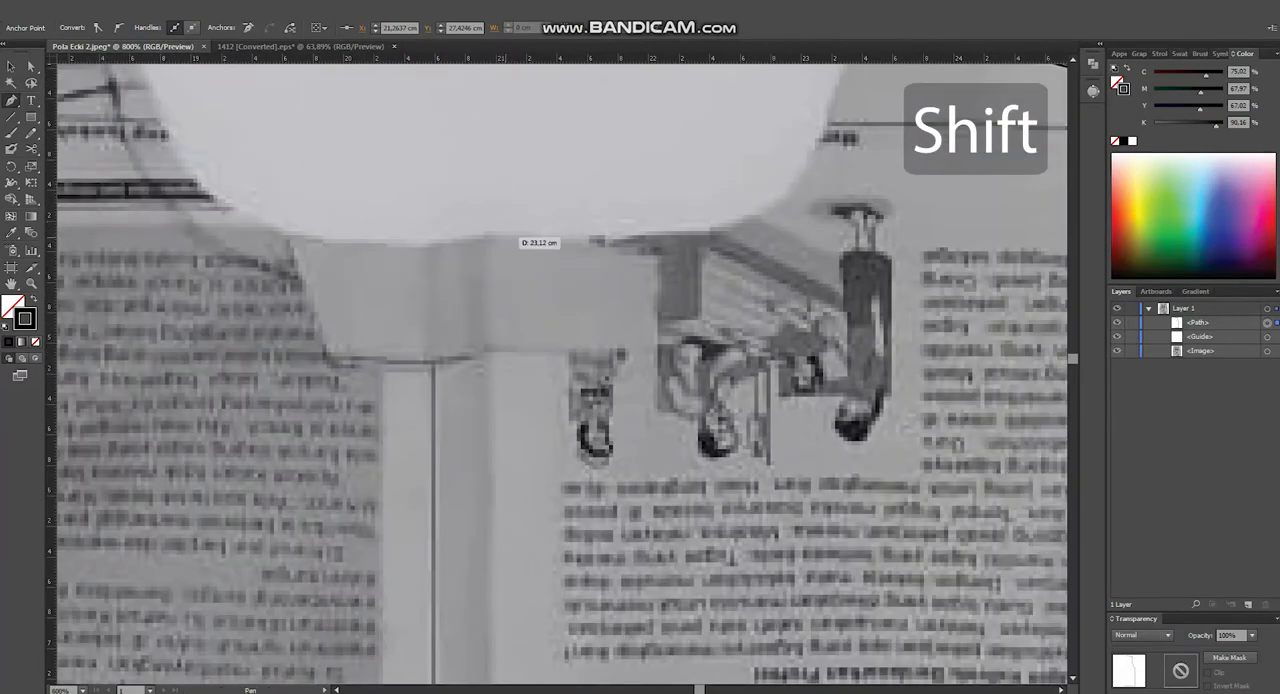
scroll(600, 430, up, 3)
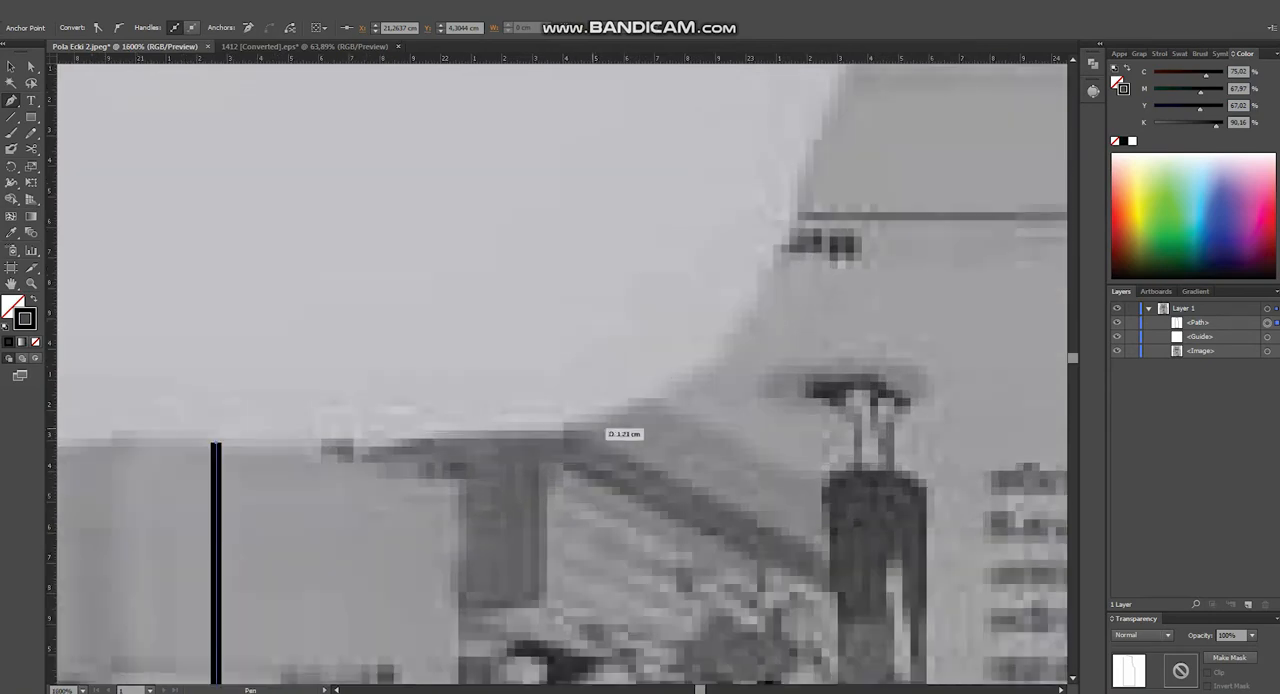
- Start the neckline with a shallow curved segment about 1.23 cm long from the top of the centre line
click(576, 427)
drag(398, 447, 398, 448)
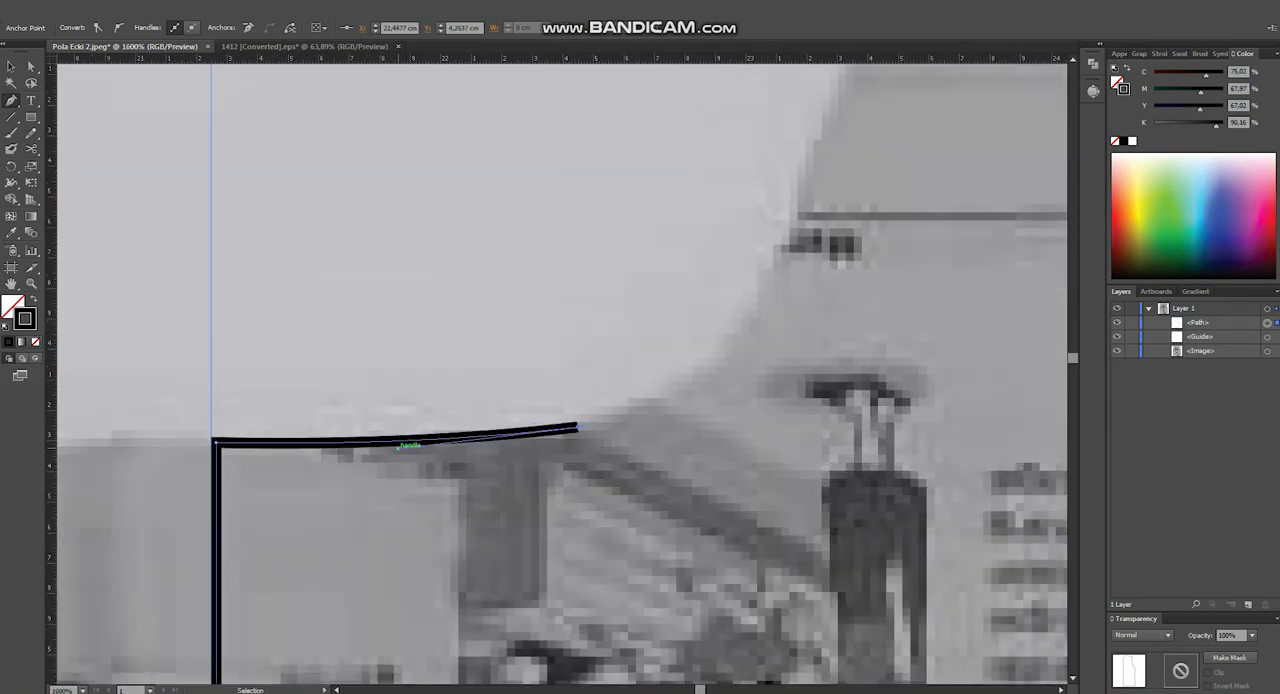
mouse_move(740, 320)
mouse_down()
mouse_move(588, 409)
mouse_move(554, 481)
mouse_move(600, 454)
mouse_move(598, 468)
mouse_move(618, 469)
mouse_up()
click(597, 398)
scroll(512, 502, up, 1)
scroll(619, 469, down, 1)
scroll(507, 517, up, 1)
key(ctrl+z)
key(ctrl+z)
key(ctrl+z)
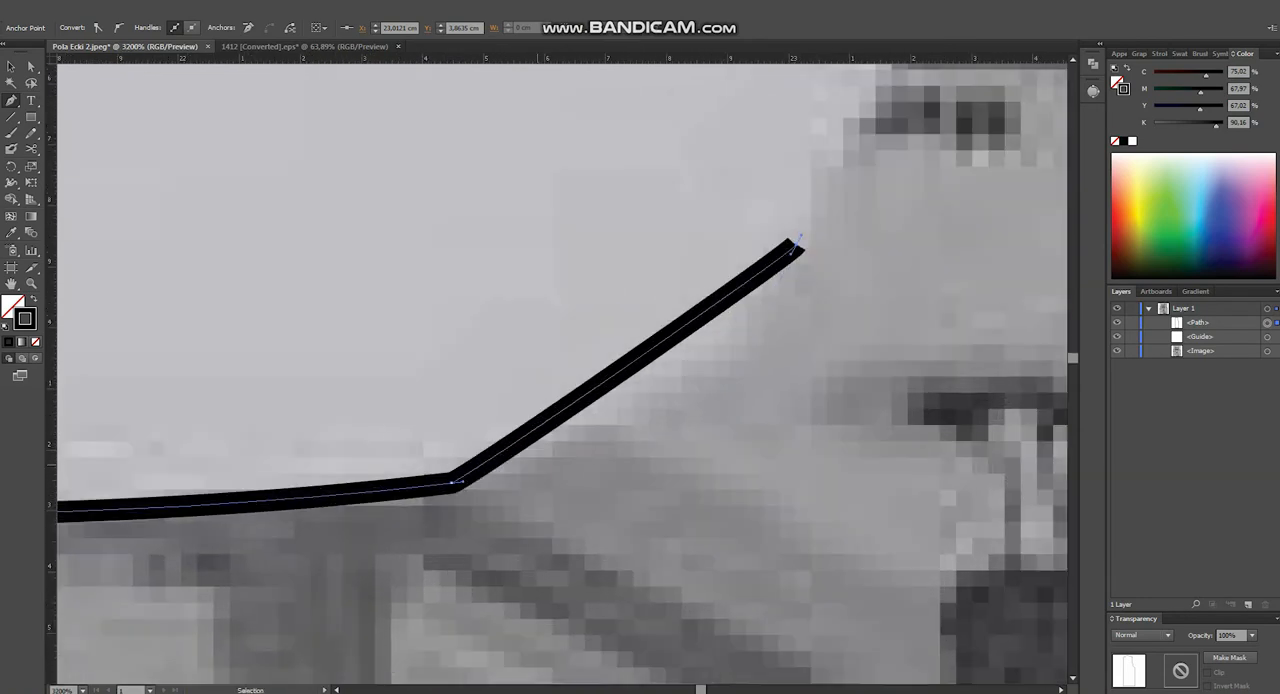
- Continue the neckline with a curved segment ending at about X 22.90, Y 4.01 cm, bent along the paper edge
click(729, 339)
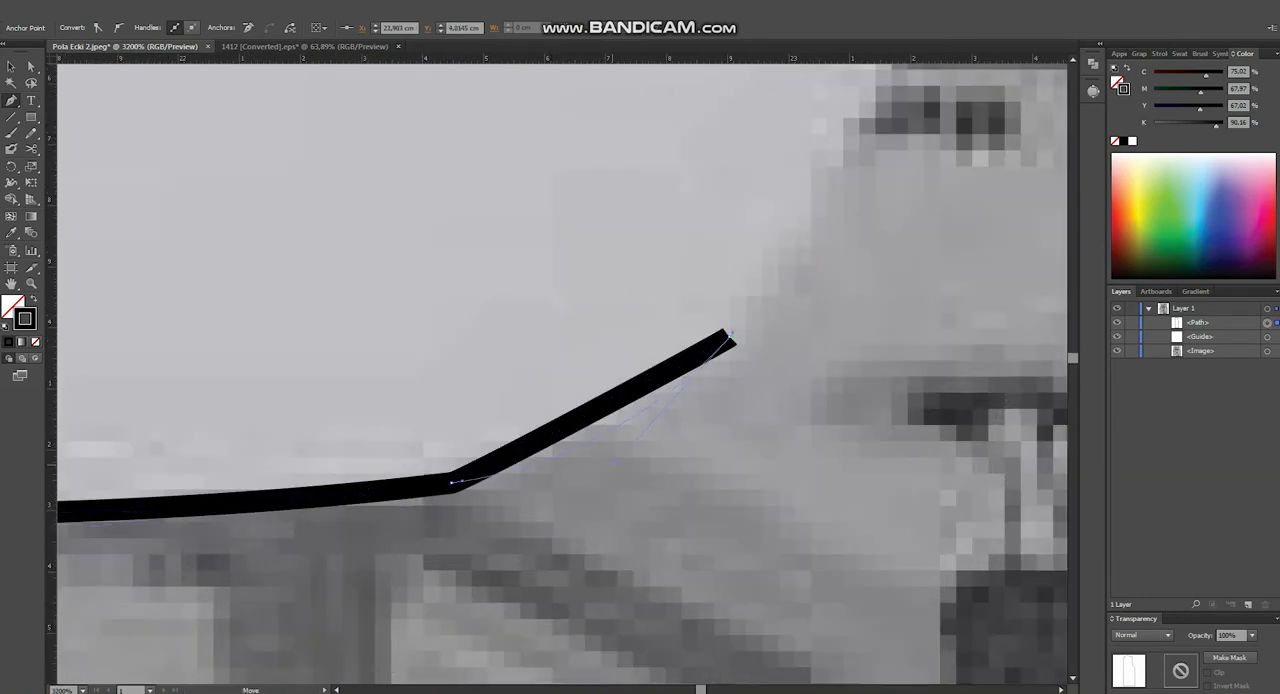
drag(625, 449, 651, 440)
scroll(597, 517, down, 2)
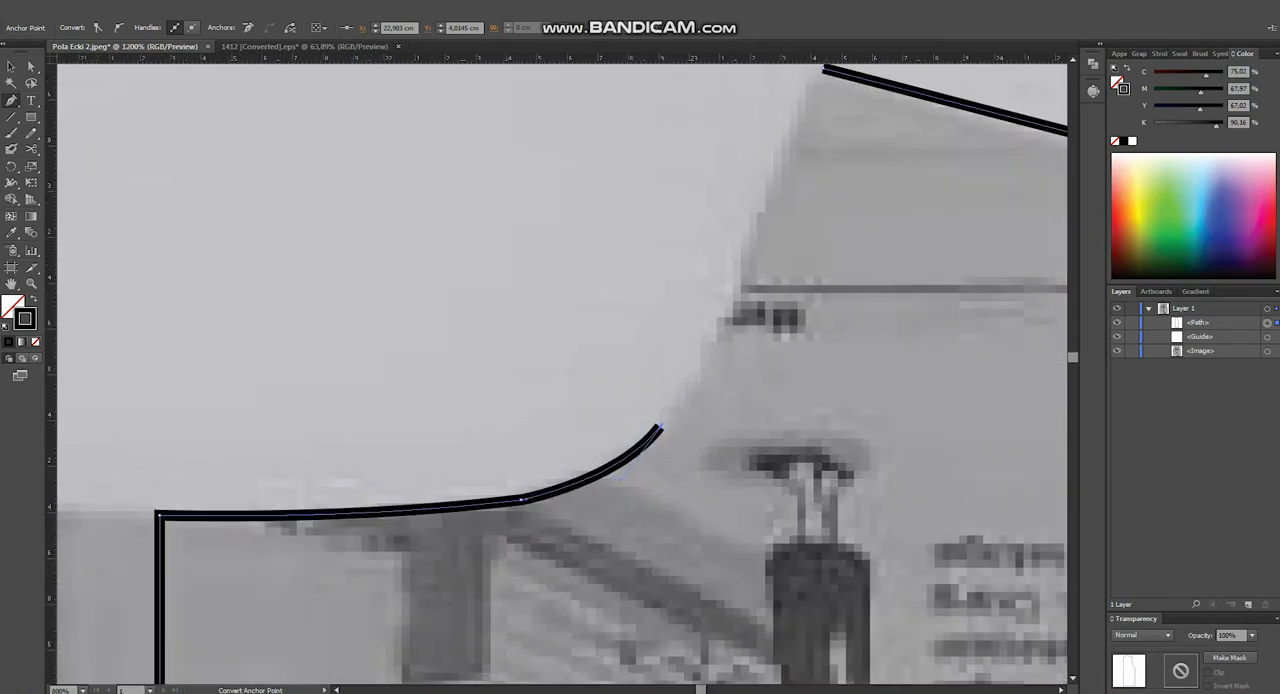
- Extend the neckline upward by a gently curved segment about 0.93 cm long, following the paper edge towards the shoulder tip
scroll(661, 430, up, 1)
scroll(658, 430, down, 2)
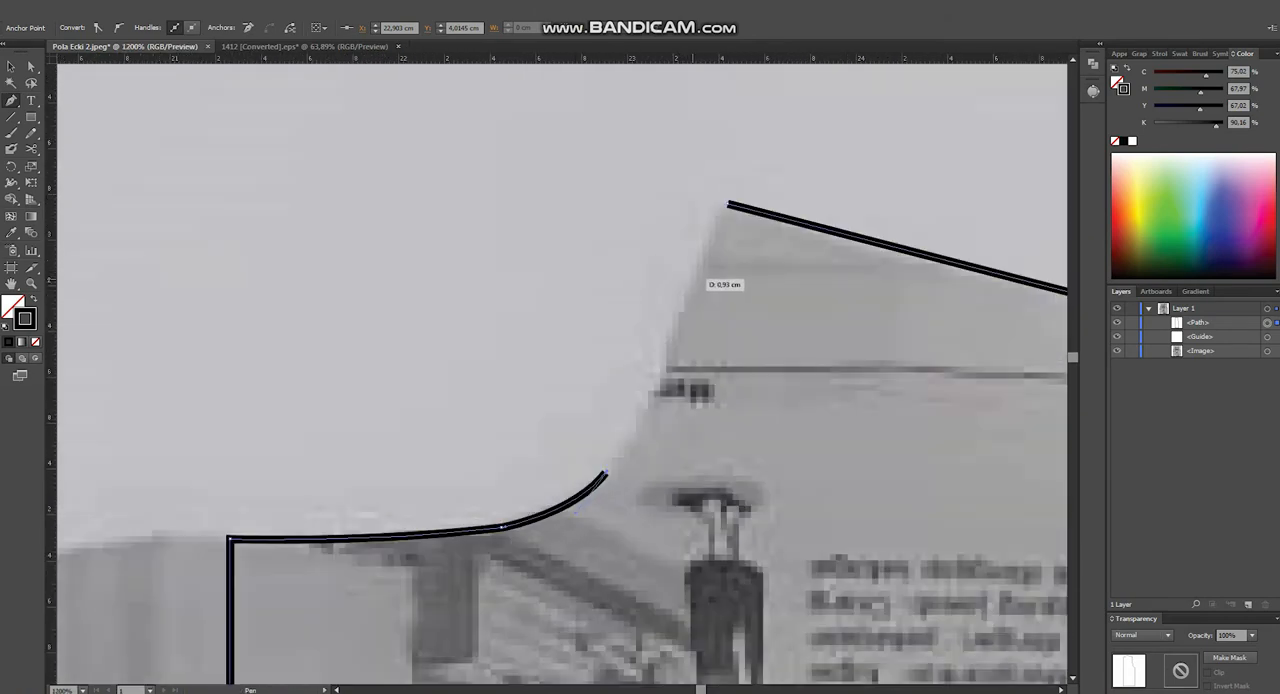
click(692, 280)
scroll(634, 420, up, 2)
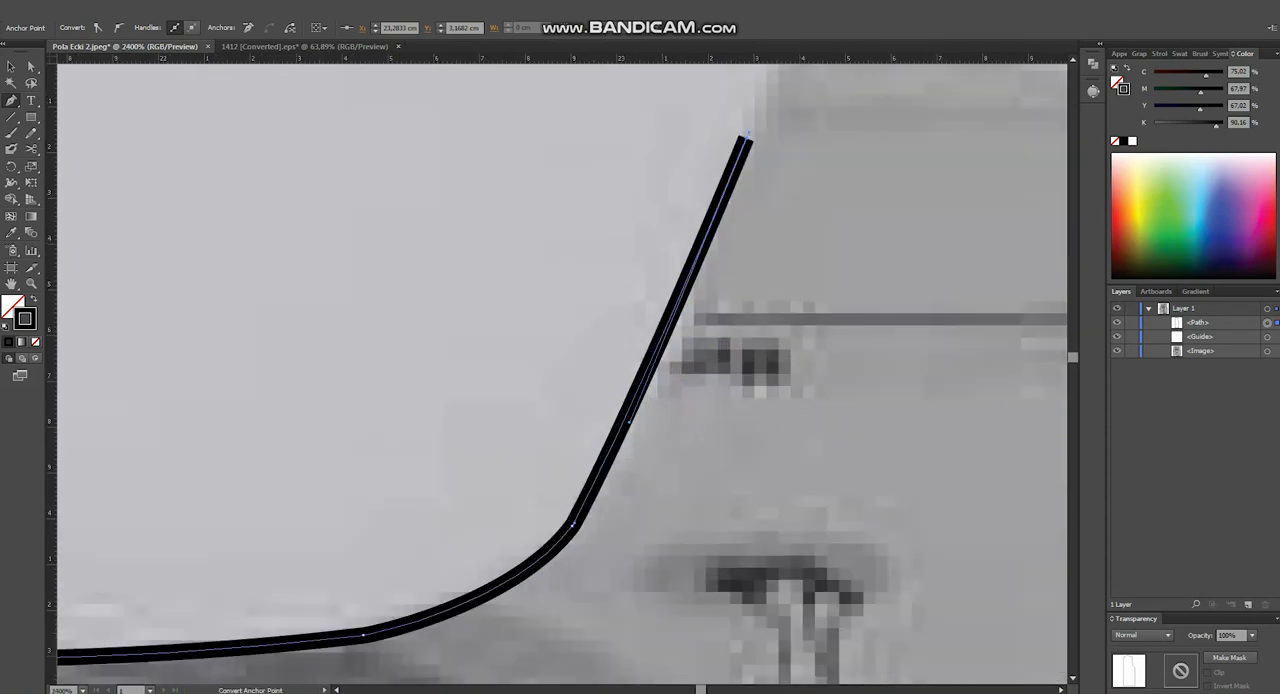
drag(634, 420, 589, 486)
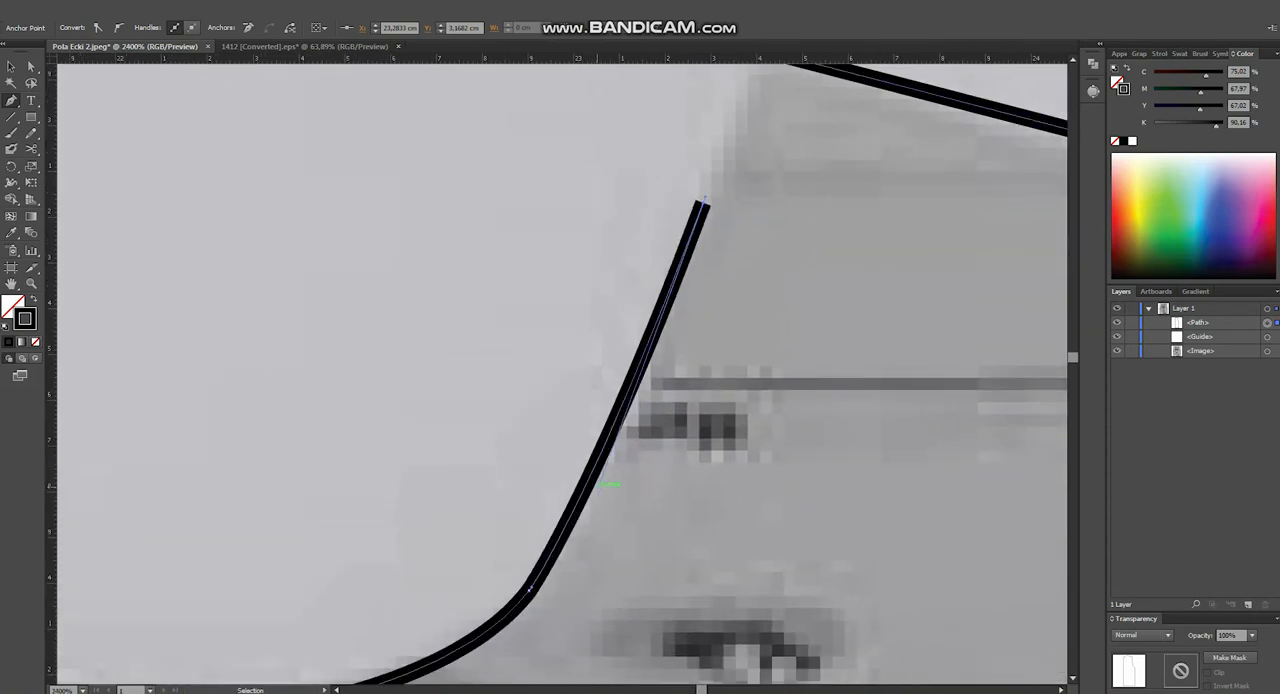
- Close the outline by joining the neckline to the start of the shoulder line
scroll(600, 487, down, 2)
scroll(674, 260, up, 2)
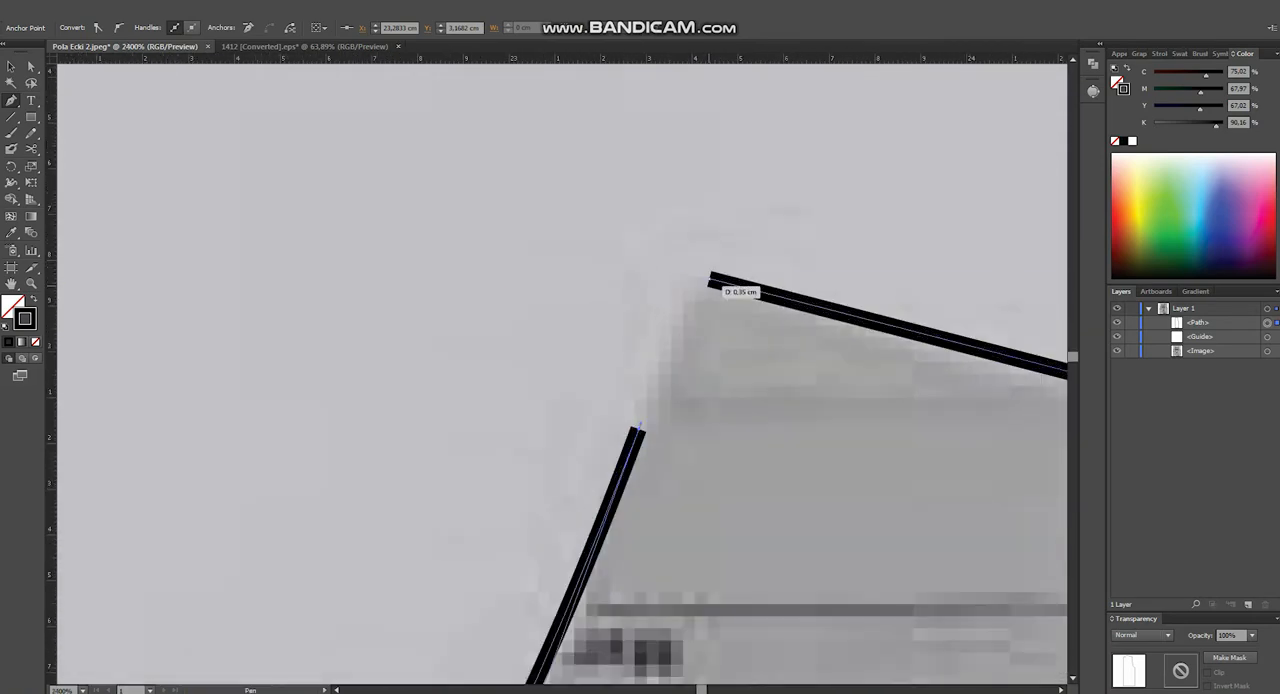
click(710, 278)
scroll(706, 264, up, 1)
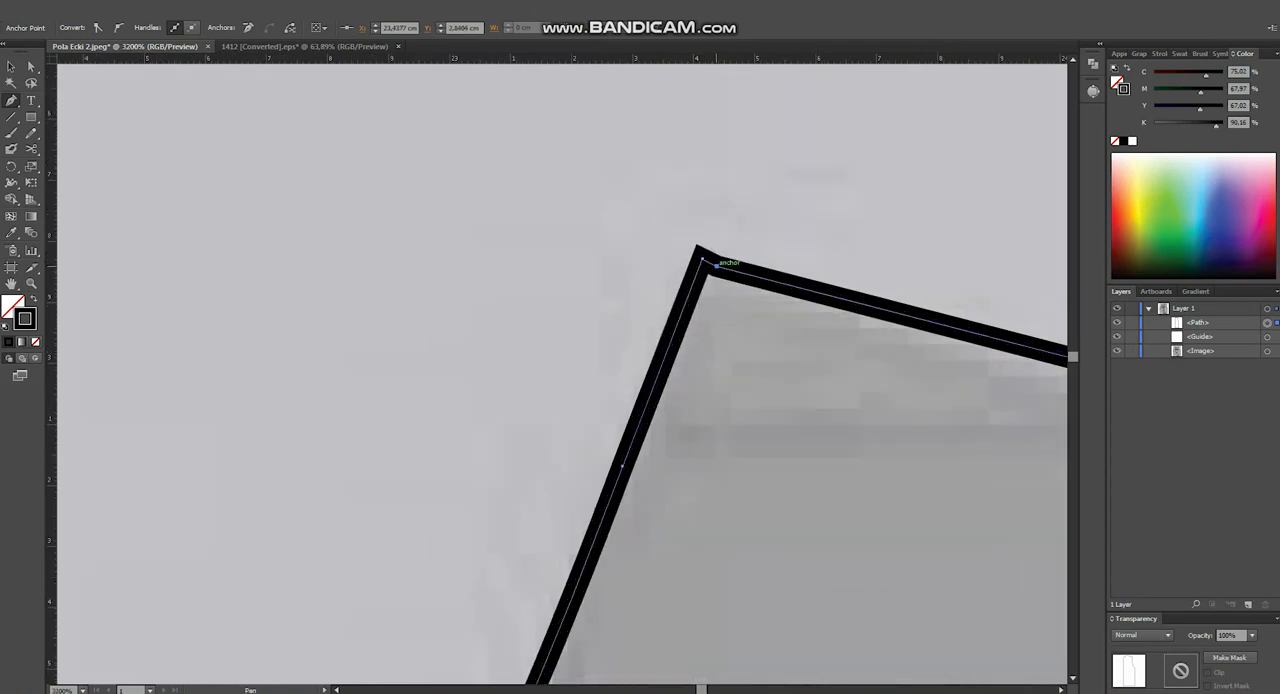
- Move the corner anchor at the neck end of the shoulder to about X 23.41, Y 2.83 cm, in line with the shoulder edge
scroll(718, 248, up, 1)
key(a)
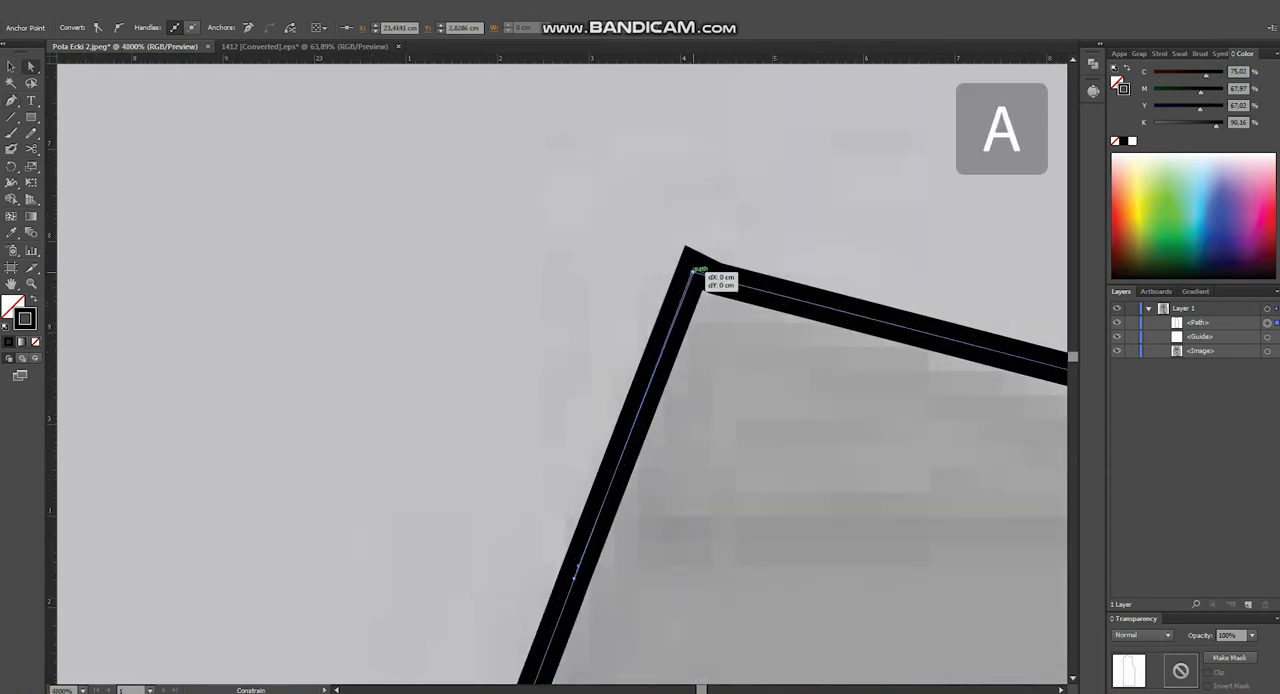
scroll(695, 268, up, 1)
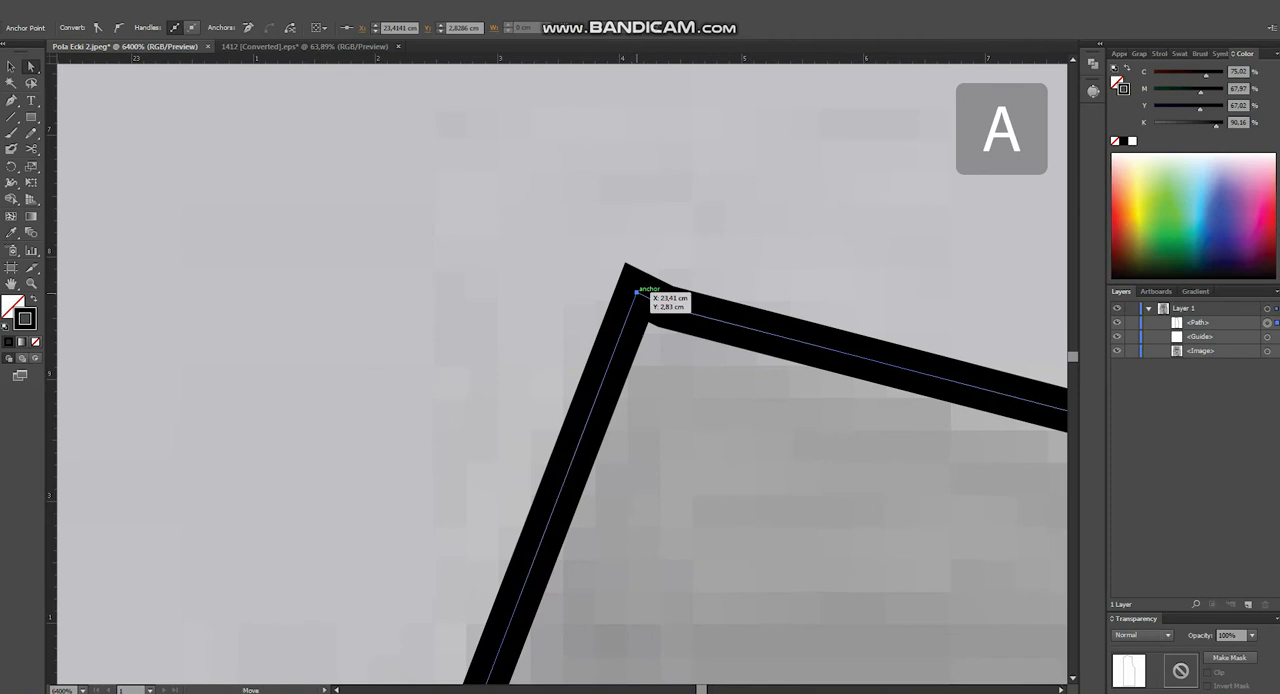
drag(634, 297, 637, 297)
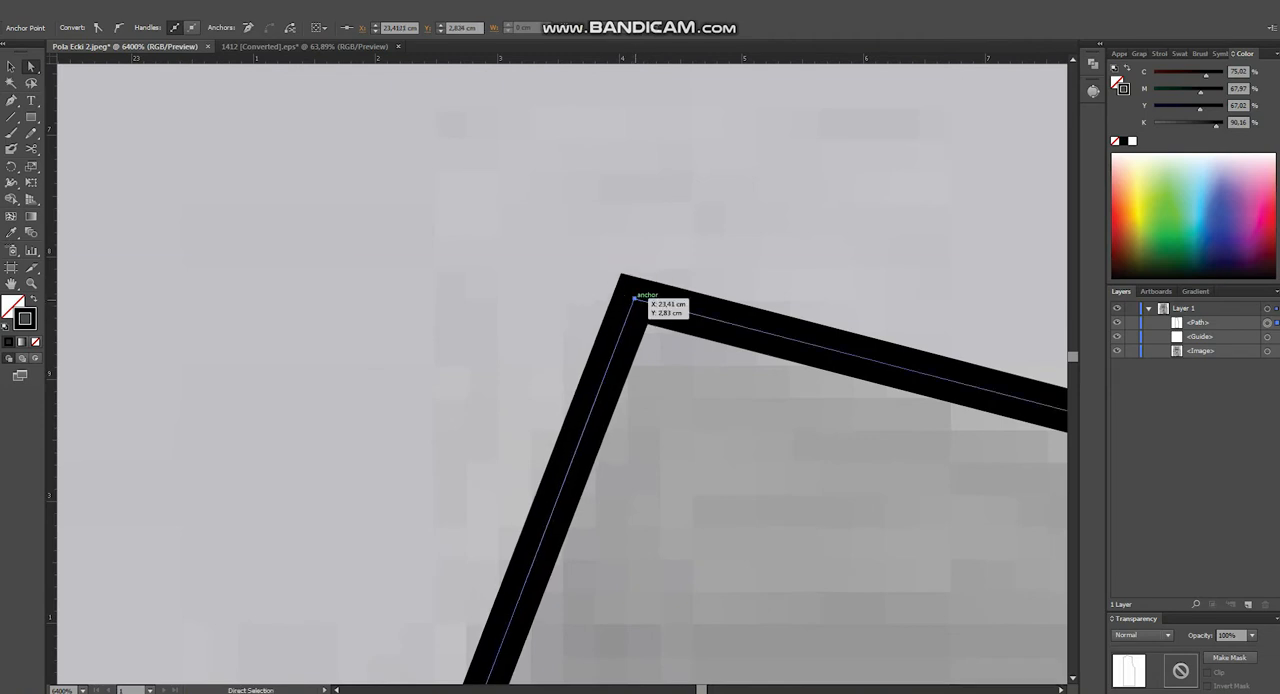
drag(636, 293, 637, 291)
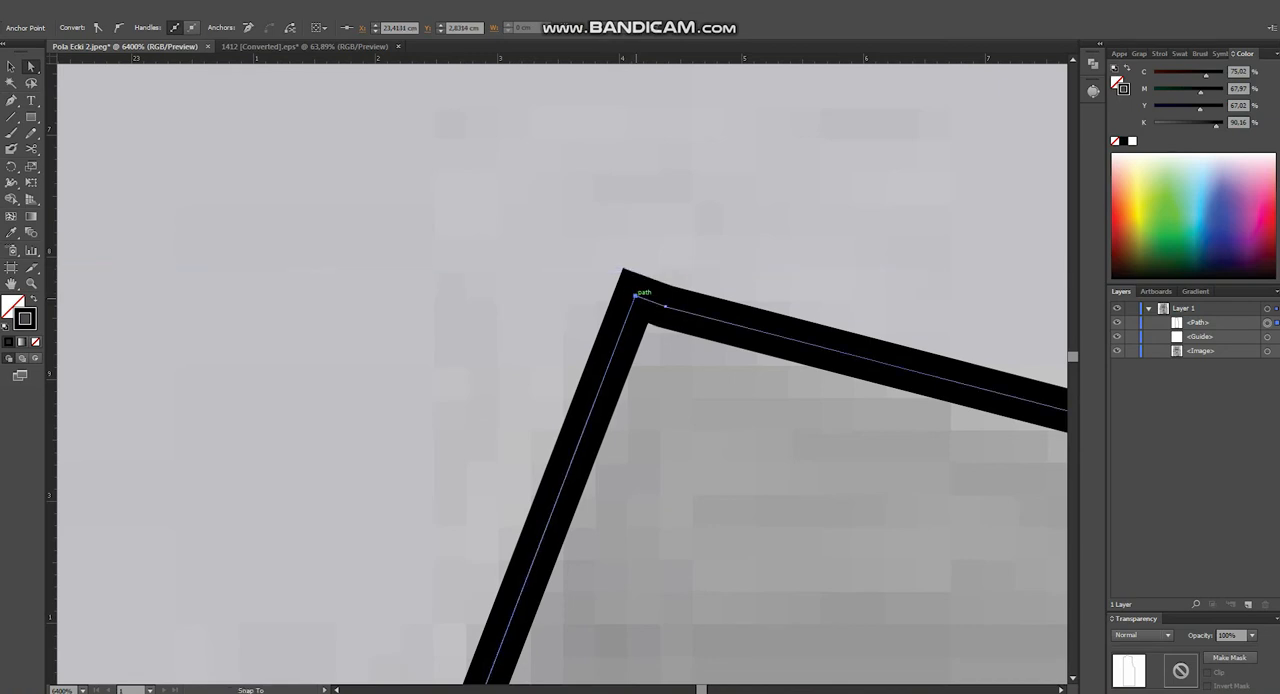
scroll(640, 318, down, 9)
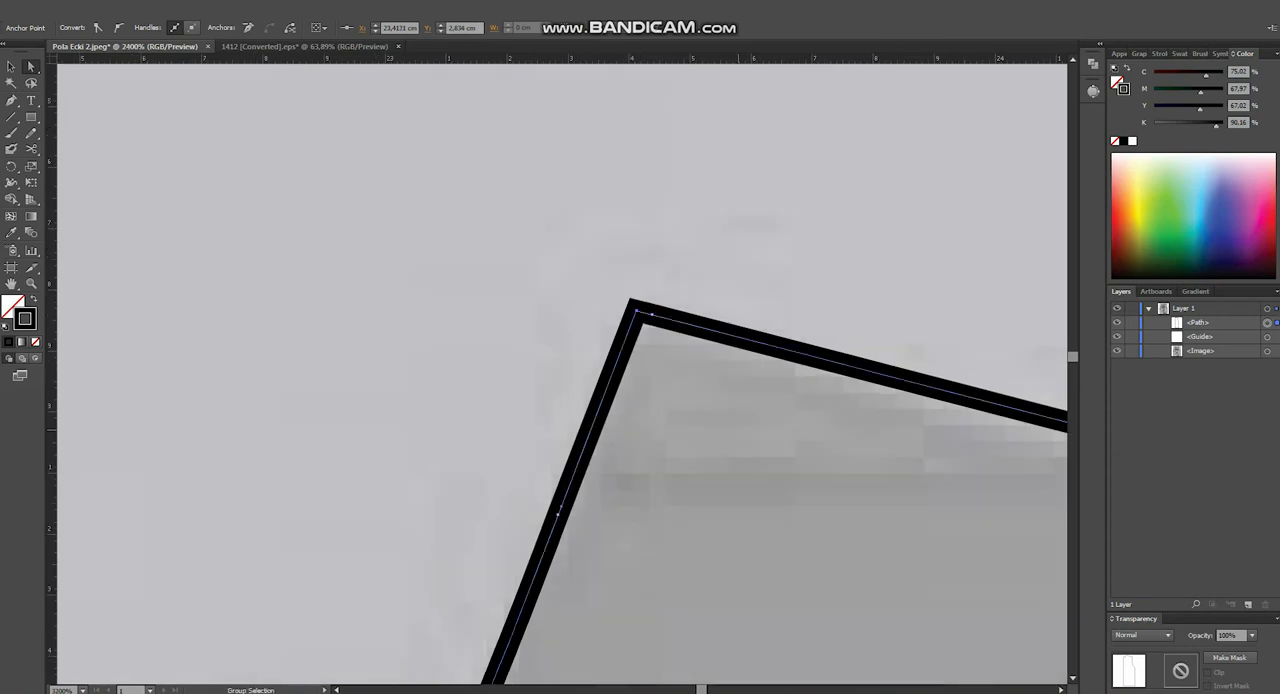
- Deselect the traced outline and hide the pattern photo, keeping the outline visible
key(ctrl+shift+a)
key(v)
scroll(664, 438, down, 3)
drag(664, 438, 538, 301)
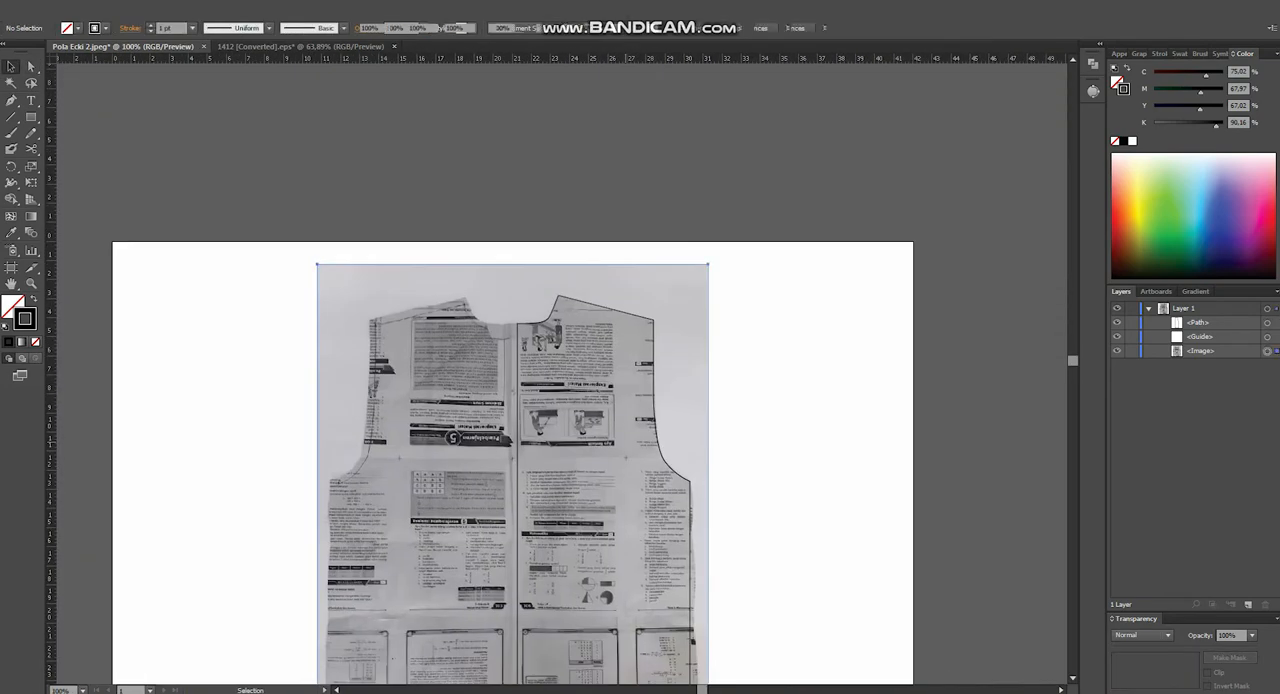
click(538, 301)
click(1117, 323)
click(1117, 351)
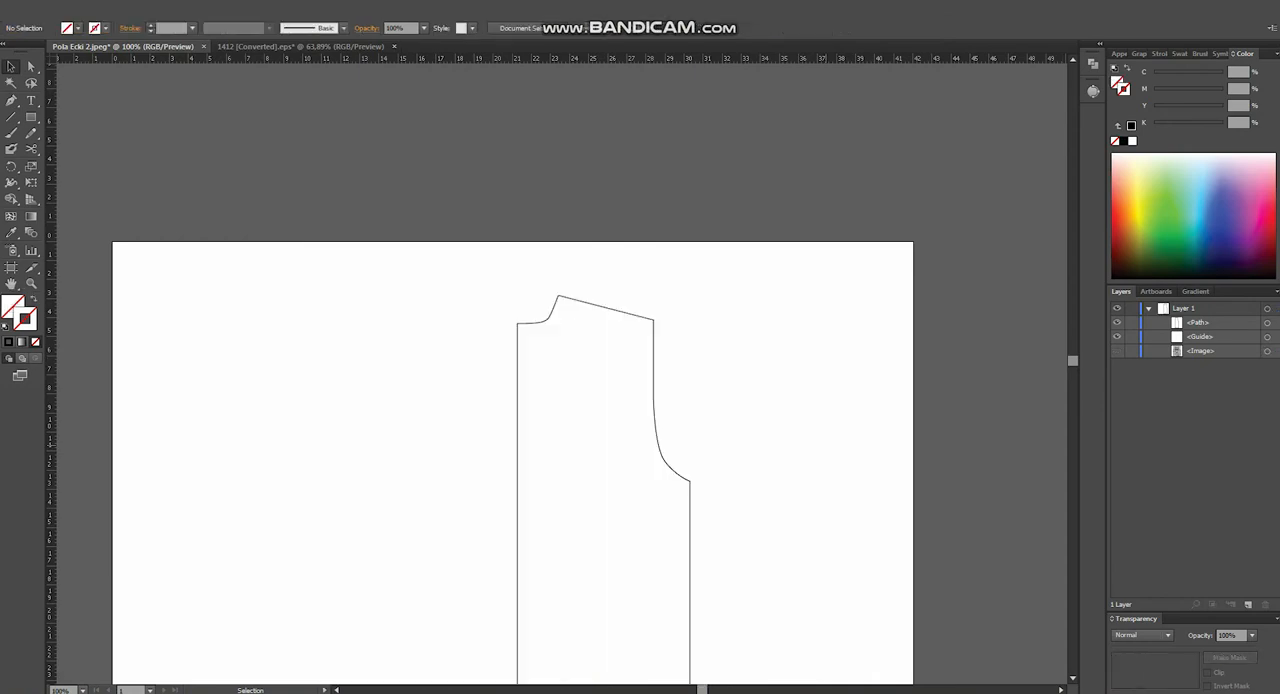
drag(797, 487, 740, 357)
click(632, 368)
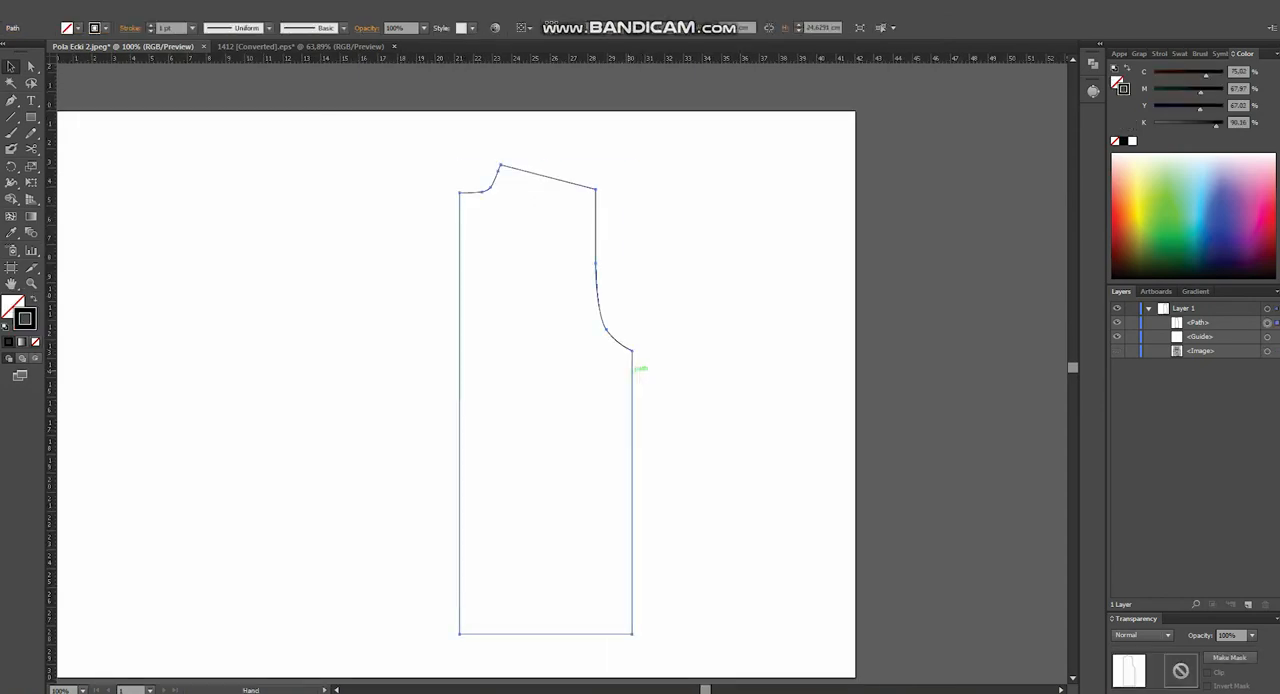
drag(633, 369, 487, 347)
right_click(486, 361)
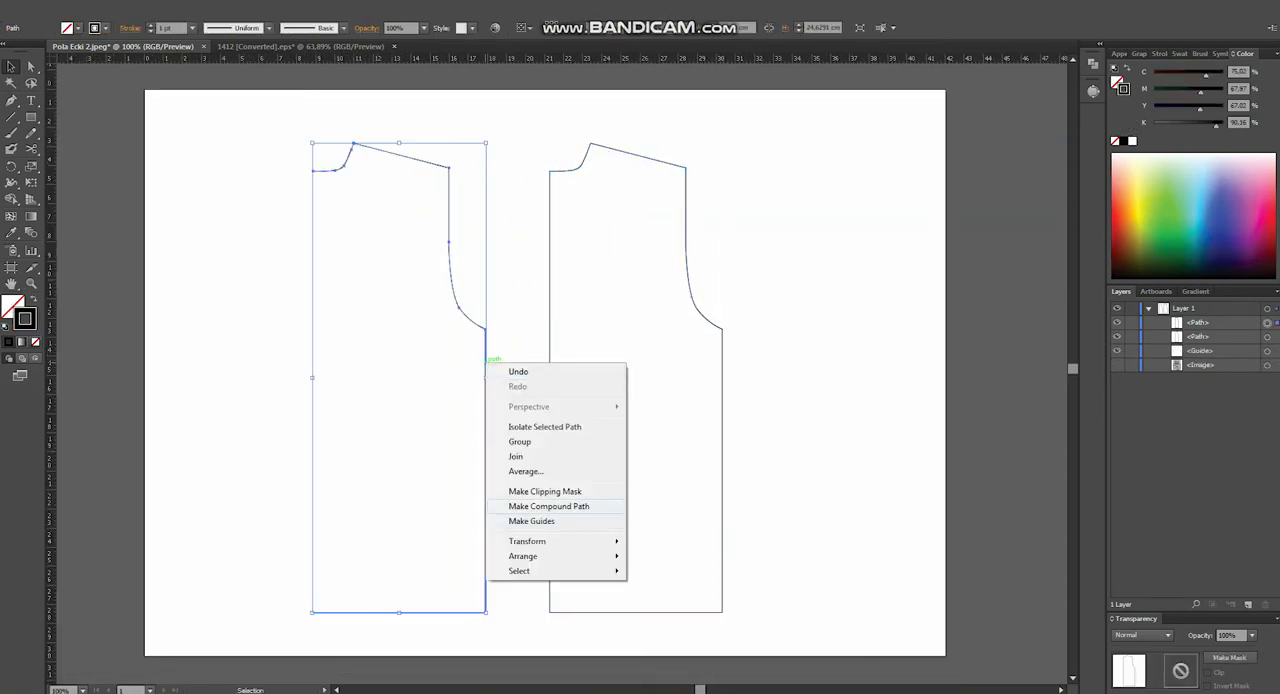
mouse_move(560, 541)
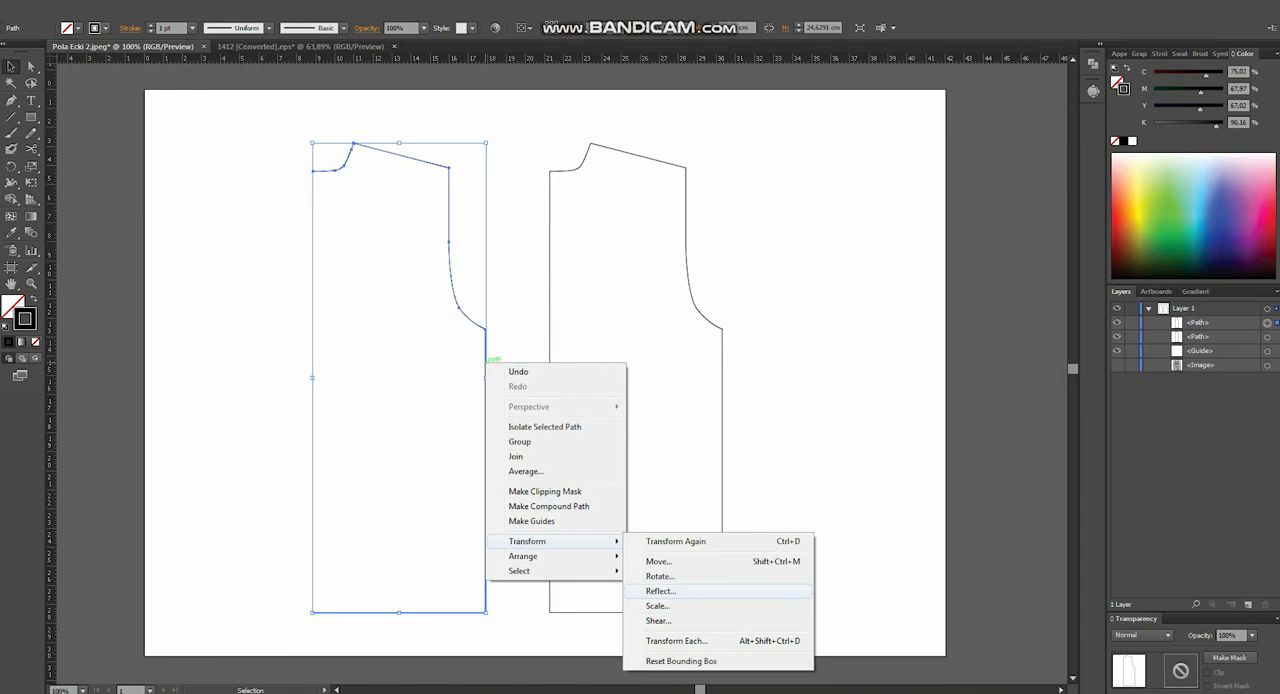
click(661, 591)
click(800, 430)
key(Delete)
- Adjust the corner anchor where the neckline meets the centre line to about X 21.26, Y 4.32 cm
scroll(560, 156, up, 6)
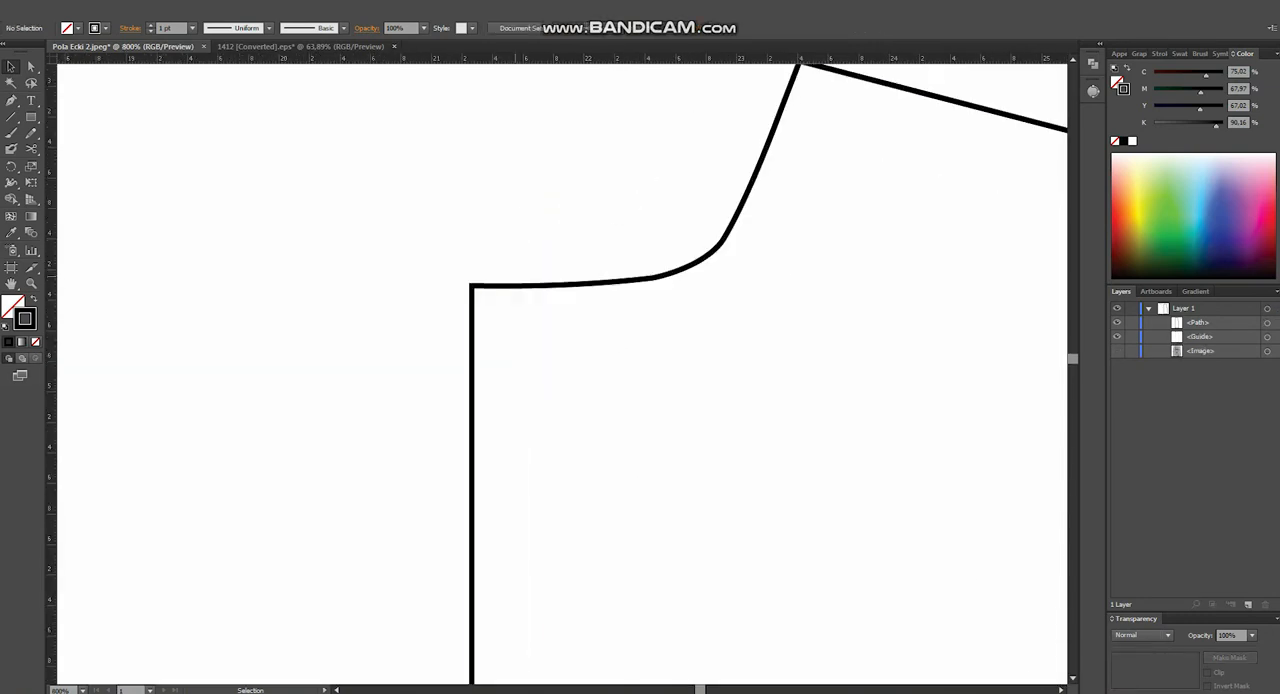
key(a)
click(484, 286)
scroll(484, 280, up, 3)
drag(462, 267, 376, 295)
scroll(376, 292, up, 1)
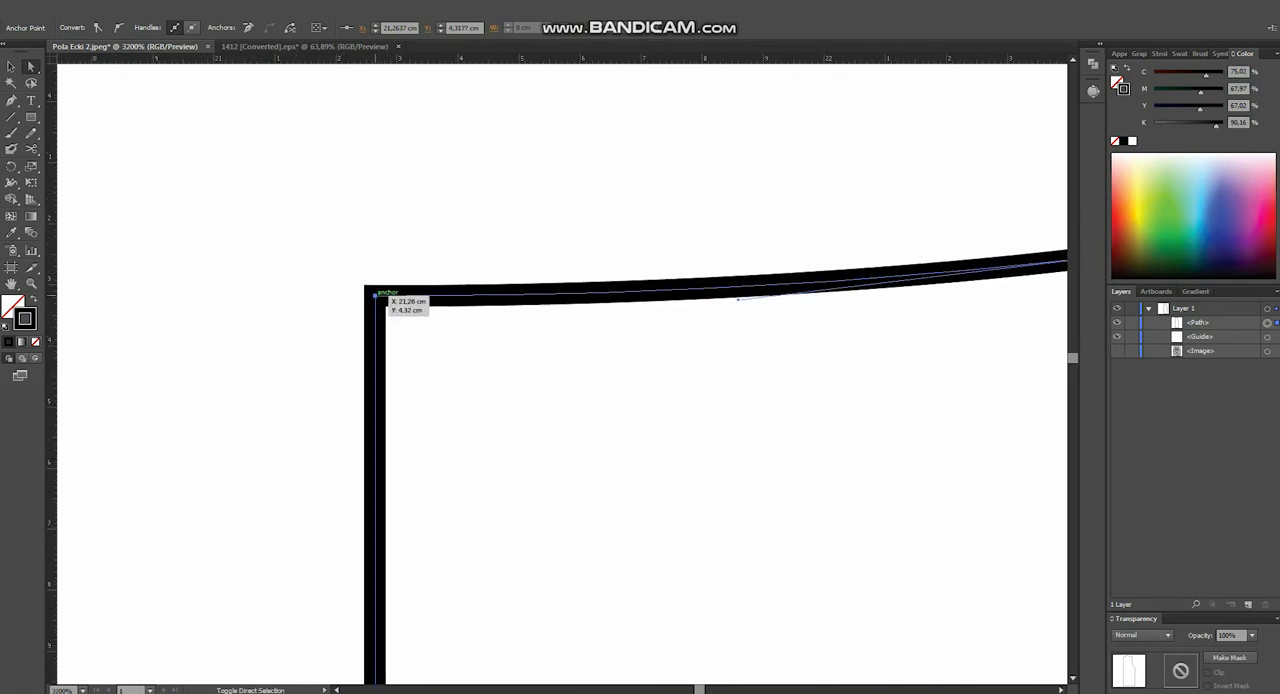
scroll(376, 294, down, 2)
scroll(390, 288, up, 1)
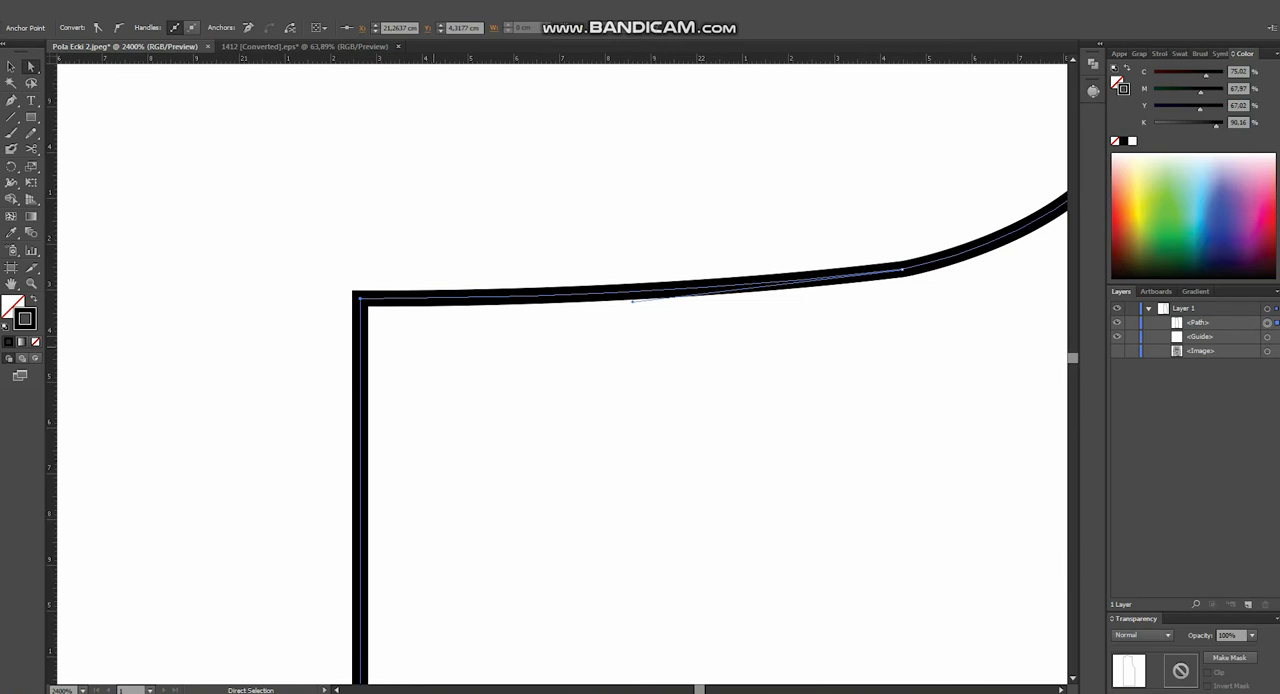
- Duplicate the traced half outline horizontally and reflect the copy across the vertical axis
scroll(436, 340, down, 10)
key(v)
click(436, 346)
scroll(566, 372, up, 1)
drag(526, 417, 418, 351)
right_click(414, 369)
click(585, 600)
key(Return)
- Move the mirrored half against the original so their centre edges meet at the neckline, and deselect it
scroll(453, 388, up, 2)
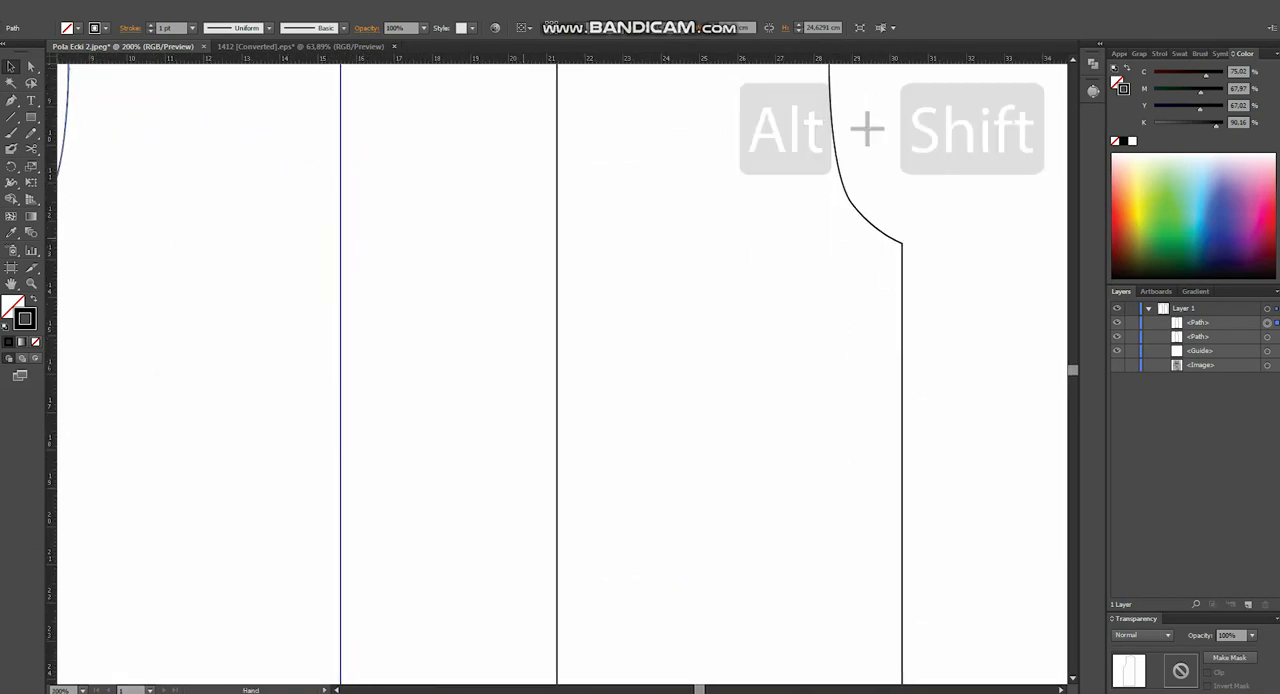
scroll(418, 351, up, 2)
drag(263, 330, 616, 527)
scroll(694, 372, down, 3)
scroll(693, 381, down, 1)
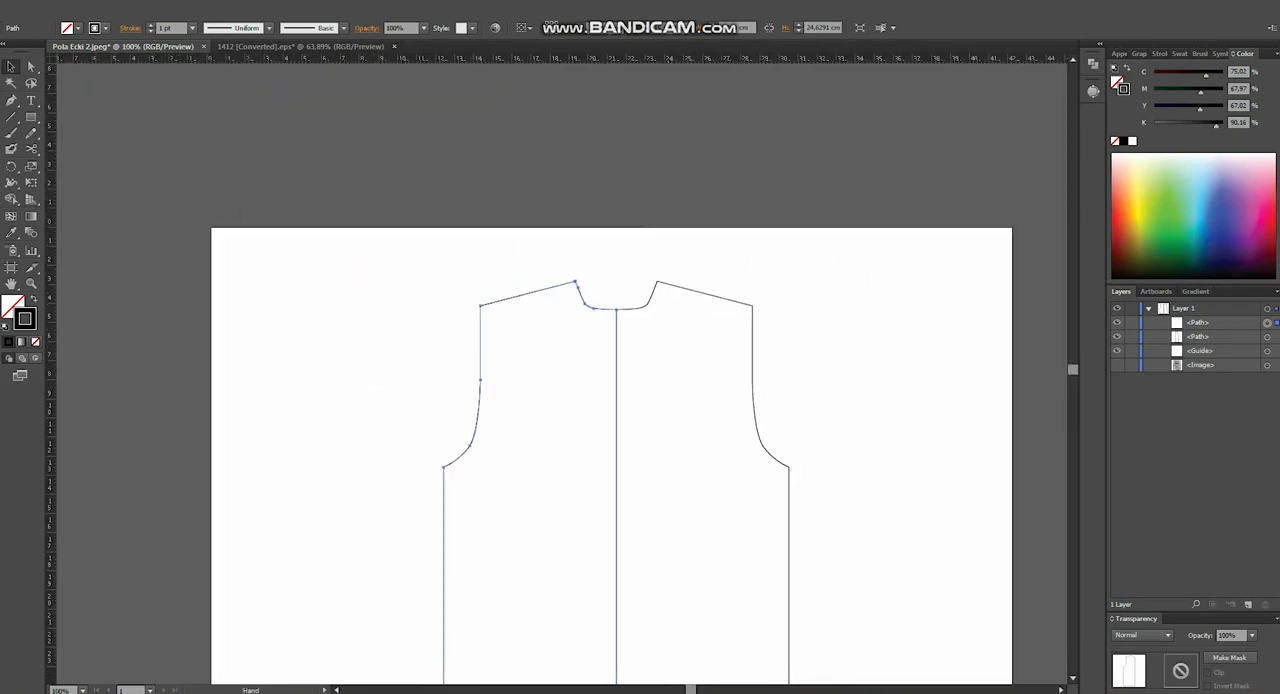
click(637, 268)
- Isolate the mirrored left half of the pattern and delete its centre line segment
scroll(635, 275, up, 6)
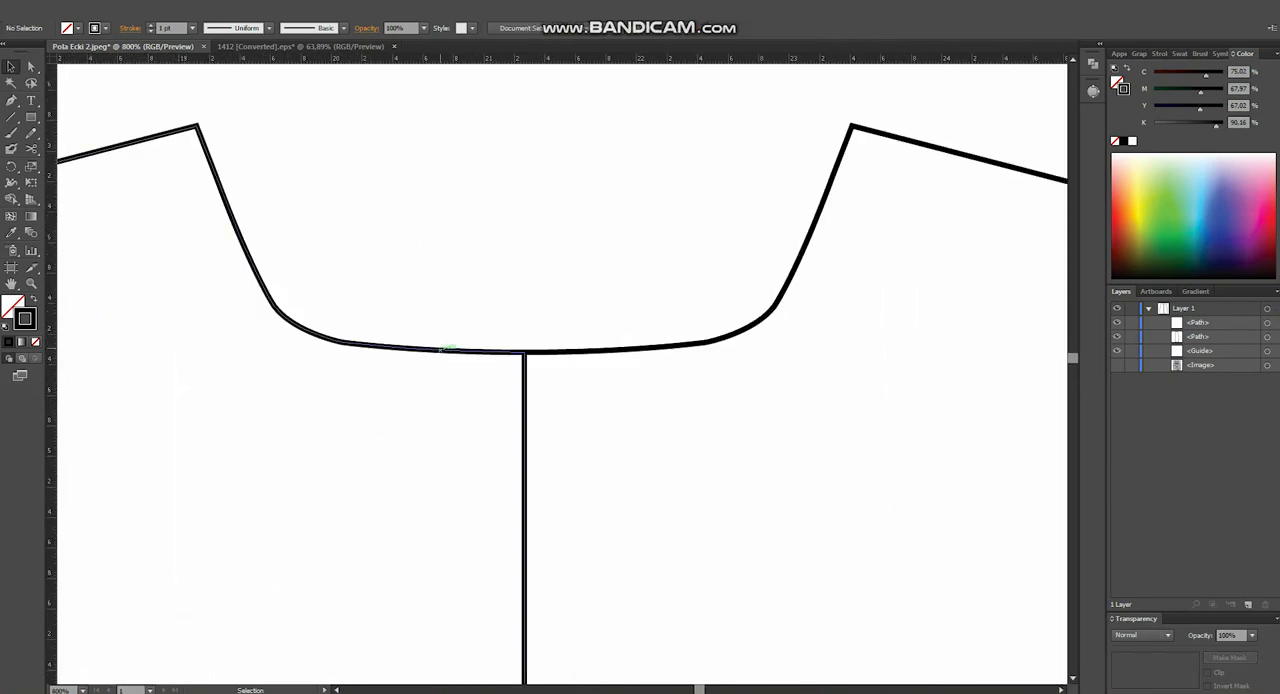
double_click(440, 350)
key(a)
click(472, 395)
click(525, 410)
key(Delete)
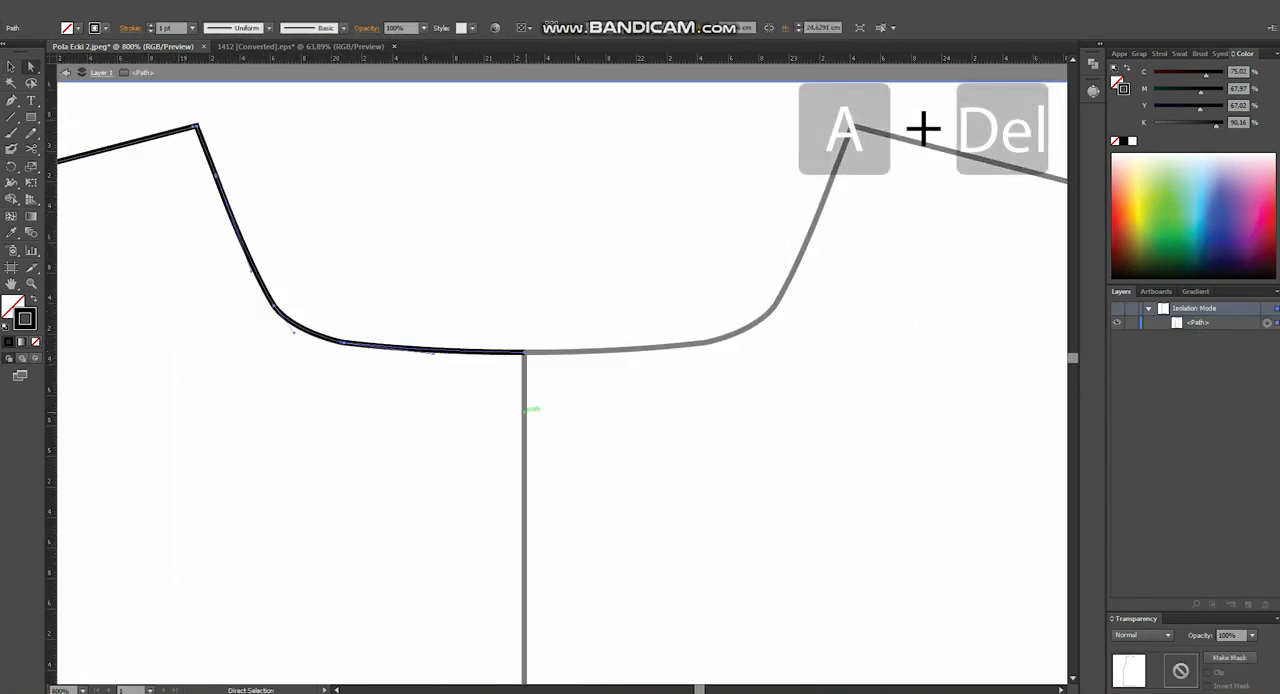
double_click(640, 421)
- Isolate the right half of the pattern, delete its centre line segment and leave isolation mode
double_click(620, 350)
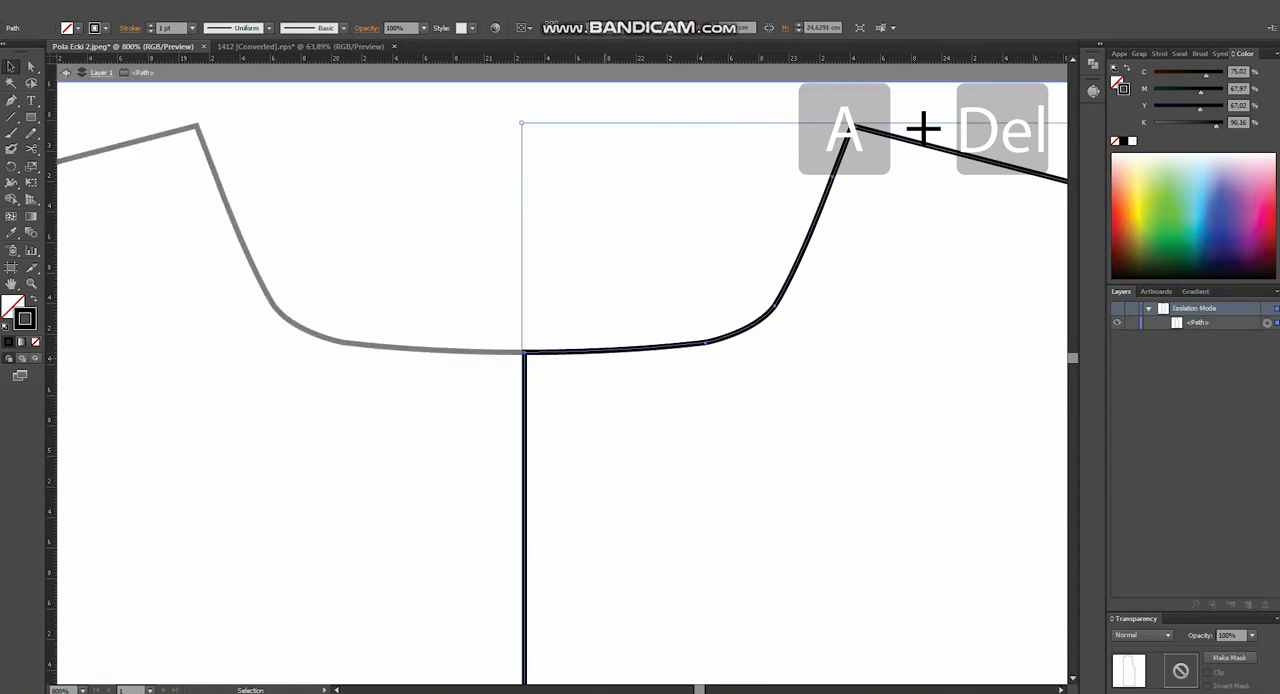
key(a)
click(572, 400)
click(525, 410)
key(Delete)
click(685, 435)
key(v)
double_click(685, 435)
scroll(685, 435, down, 5)
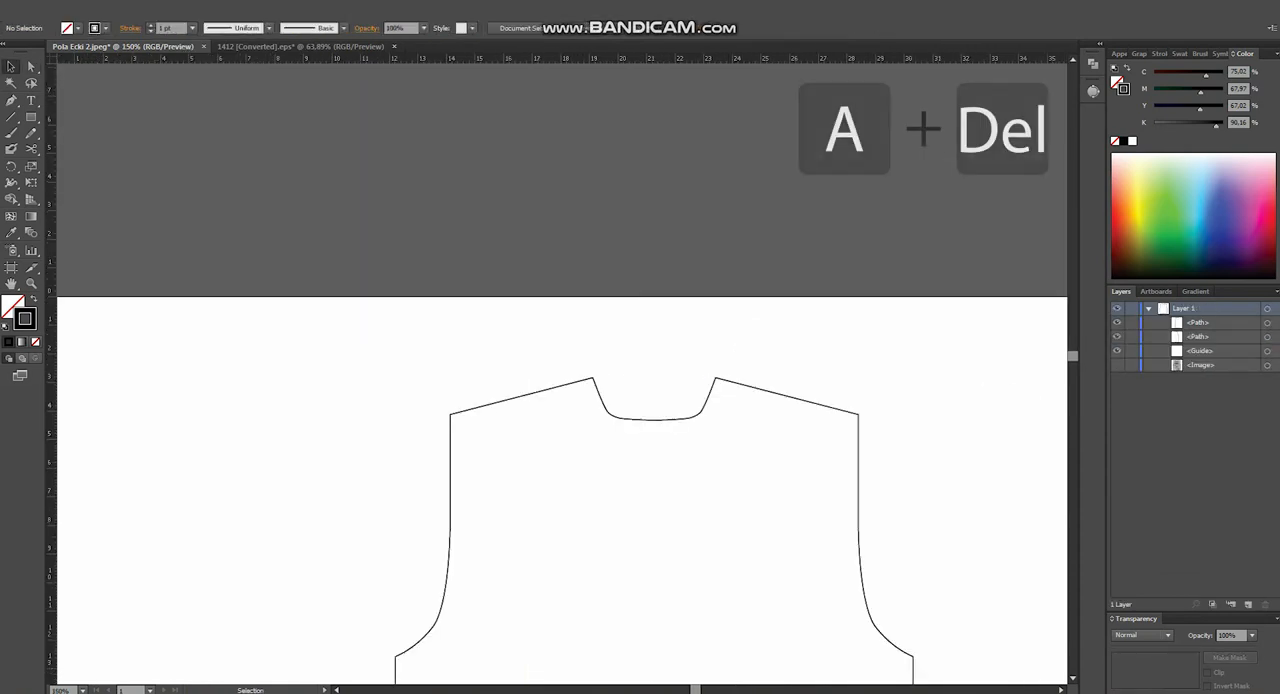
- Move the right half's end anchor at the hem centre slightly away from the left half, to about X 21.29, Y 27.42 cm
drag(685, 435, 576, 126)
drag(587, 412, 552, 138)
scroll(530, 514, up, 1)
click(527, 491)
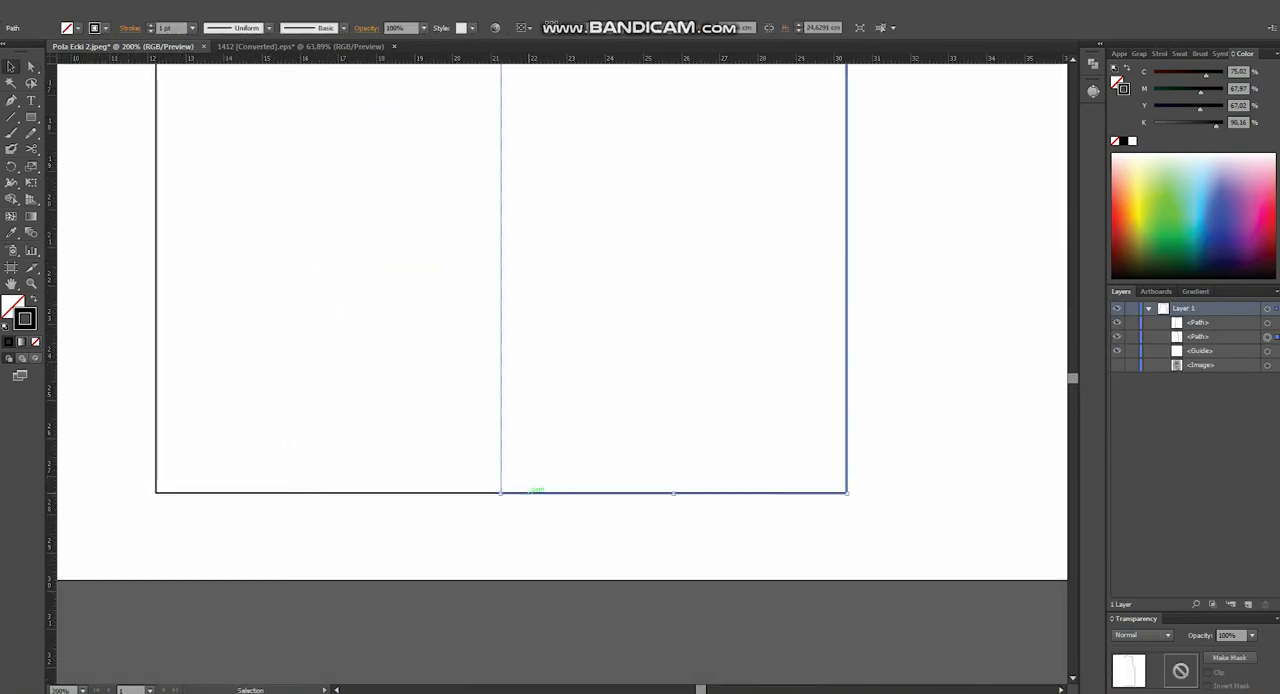
scroll(497, 505, up, 6)
scroll(520, 421, up, 1)
key(a)
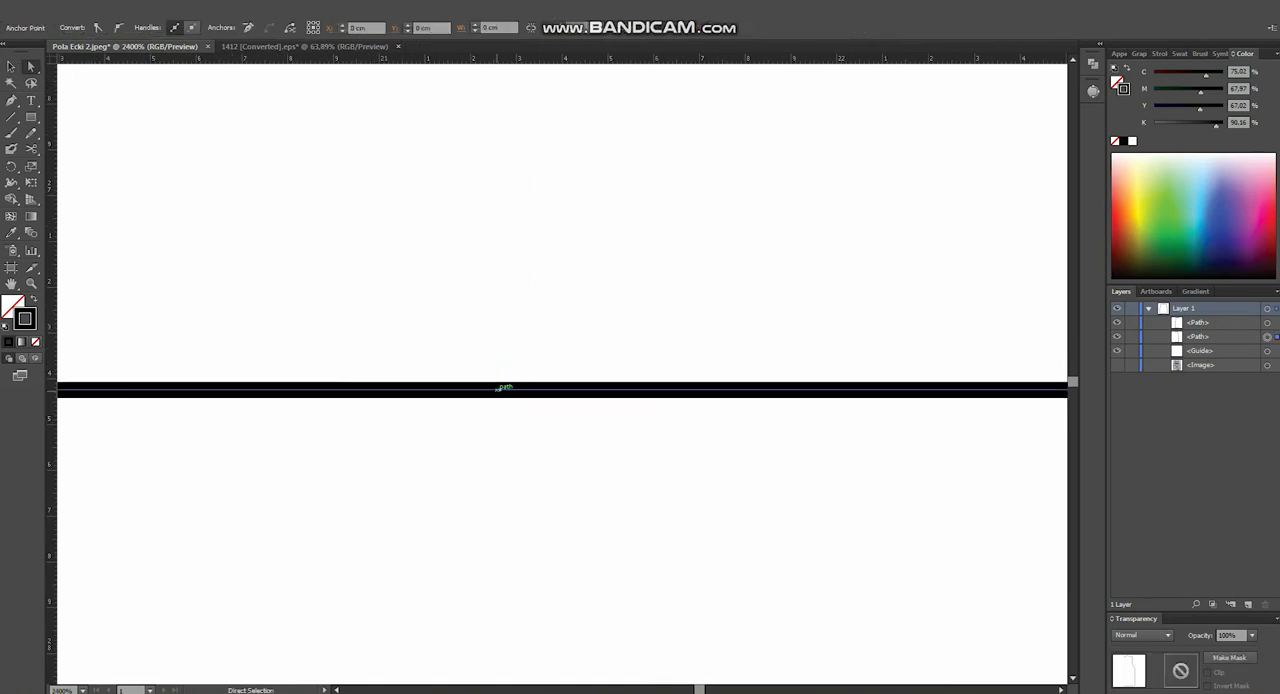
drag(500, 388, 503, 388)
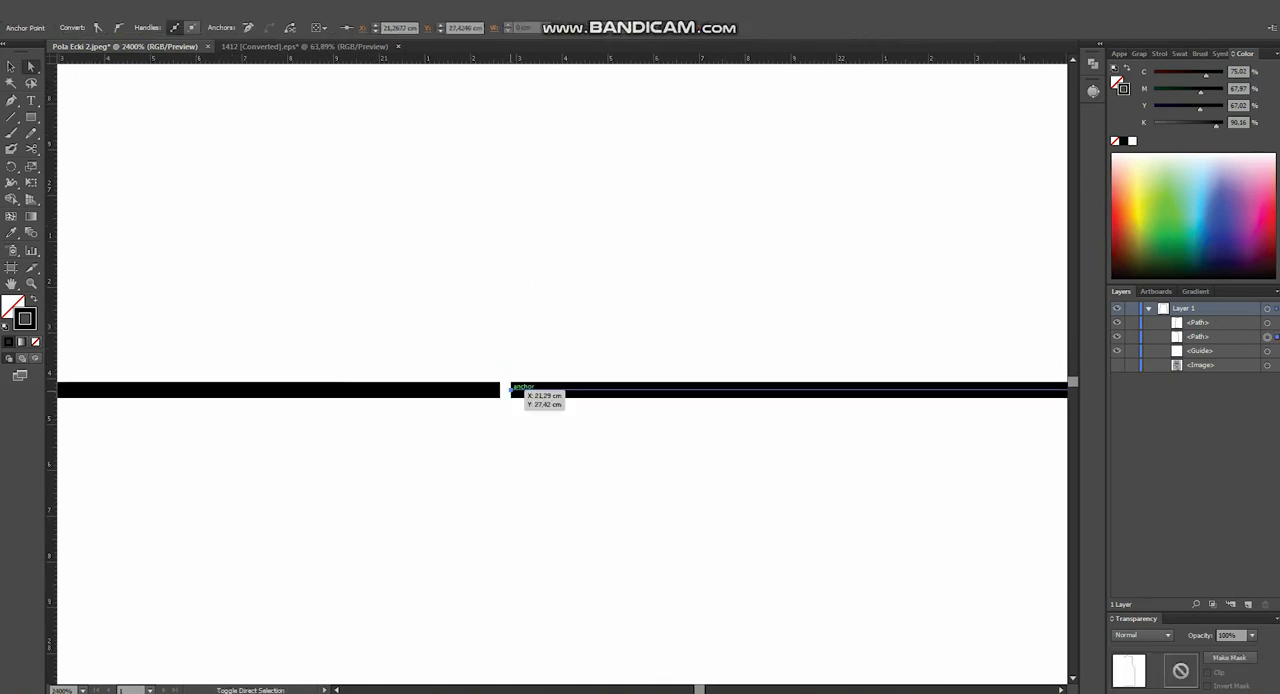
- Join the two halves' open ends at the hem centre with the Pen tool
scroll(503, 388, up, 2)
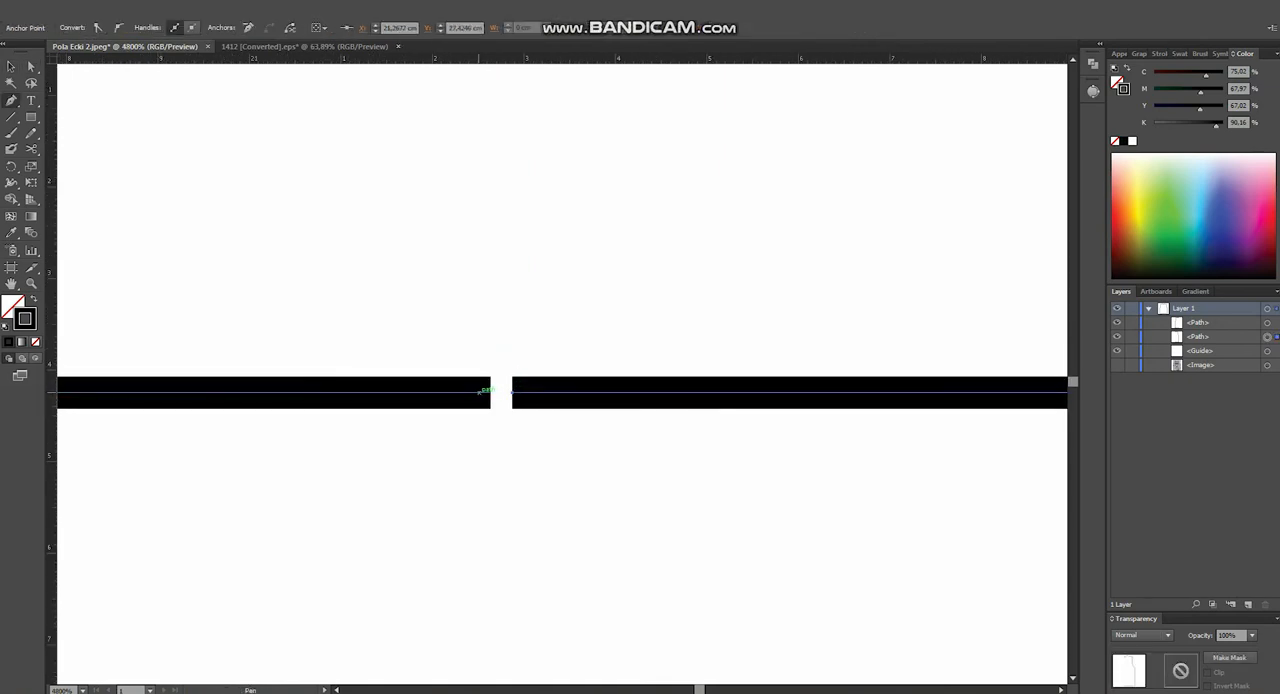
key(a)
key(p)
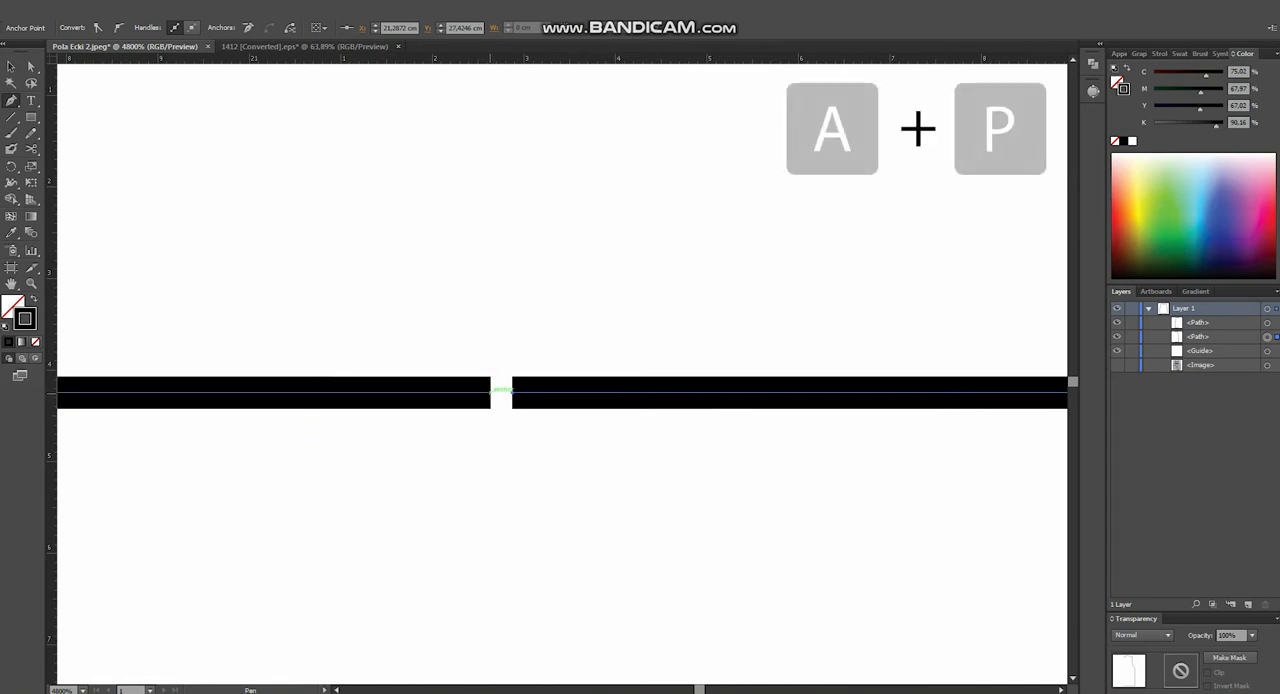
click(513, 392)
- Move the left half's end anchor at the neckline centre slightly outward, to about X 21.24, Y 4.32 cm
scroll(513, 392, down, 9)
drag(513, 280, 500, 660)
drag(512, 225, 495, 644)
key(a)
scroll(490, 310, up, 2)
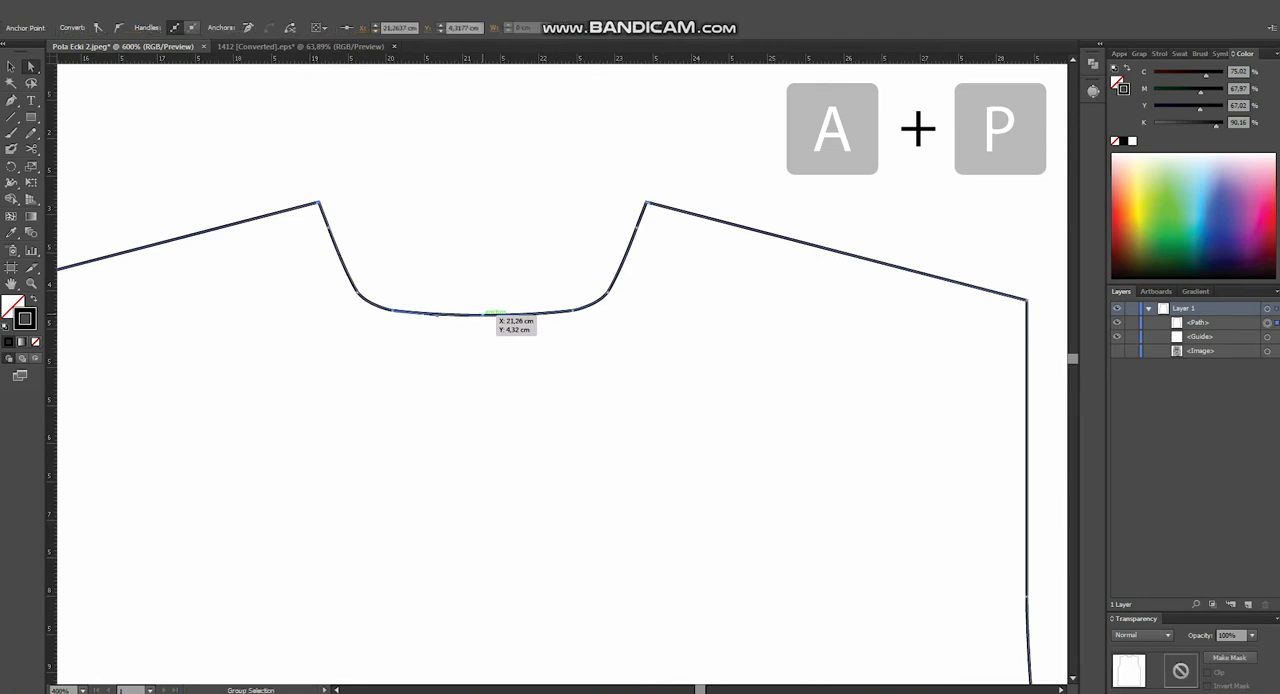
scroll(490, 312, up, 4)
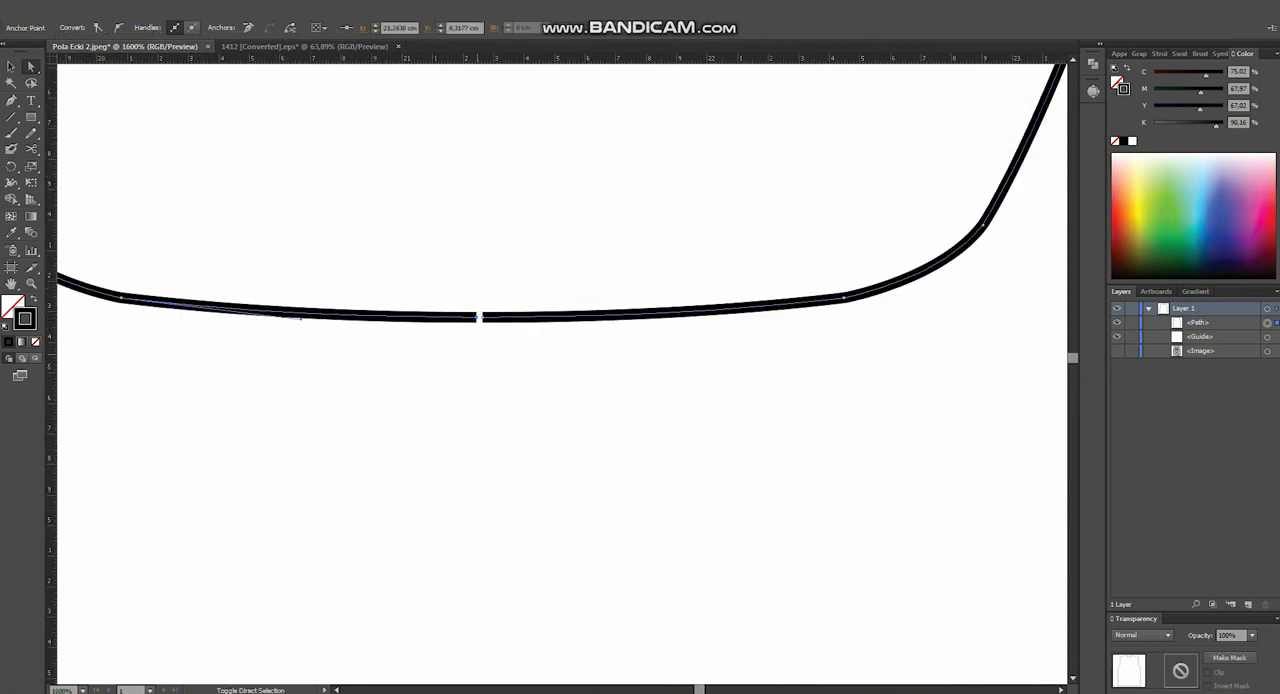
- Close the outline by joining the two neckline ends with the Pen tool, and deselect it
scroll(478, 316, up, 3)
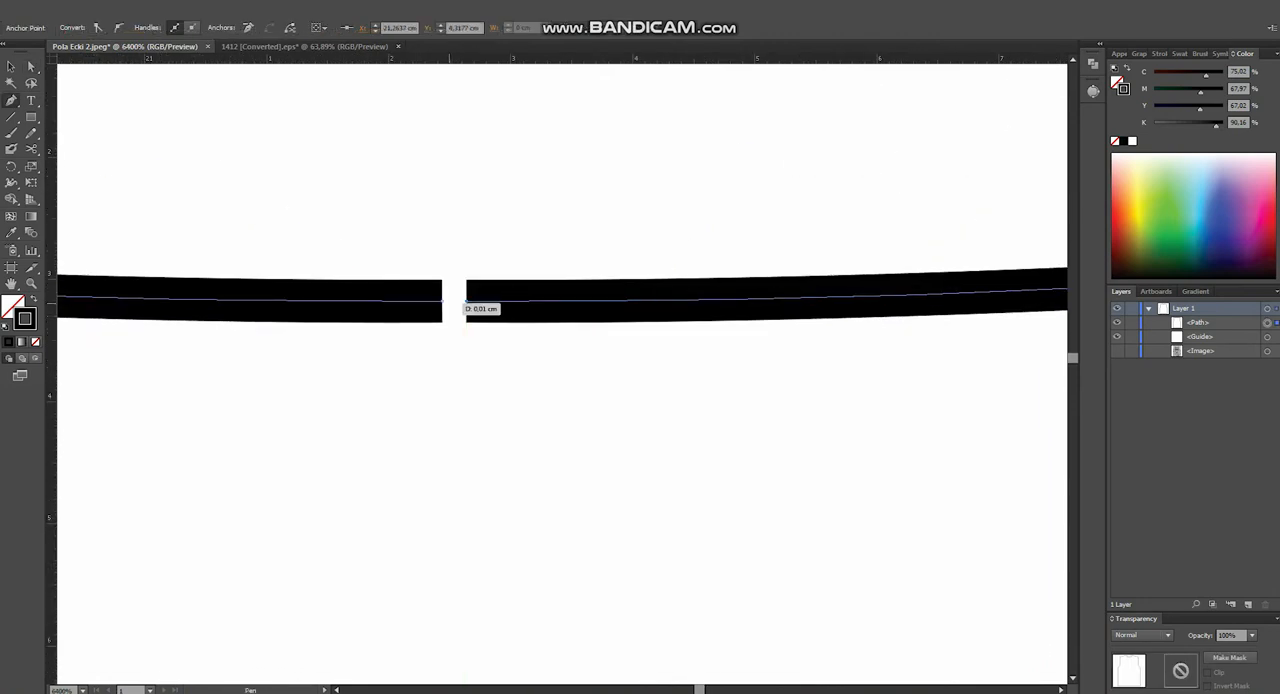
scroll(451, 328, down, 7)
key(alt+v)
key(Escape)
key(b)
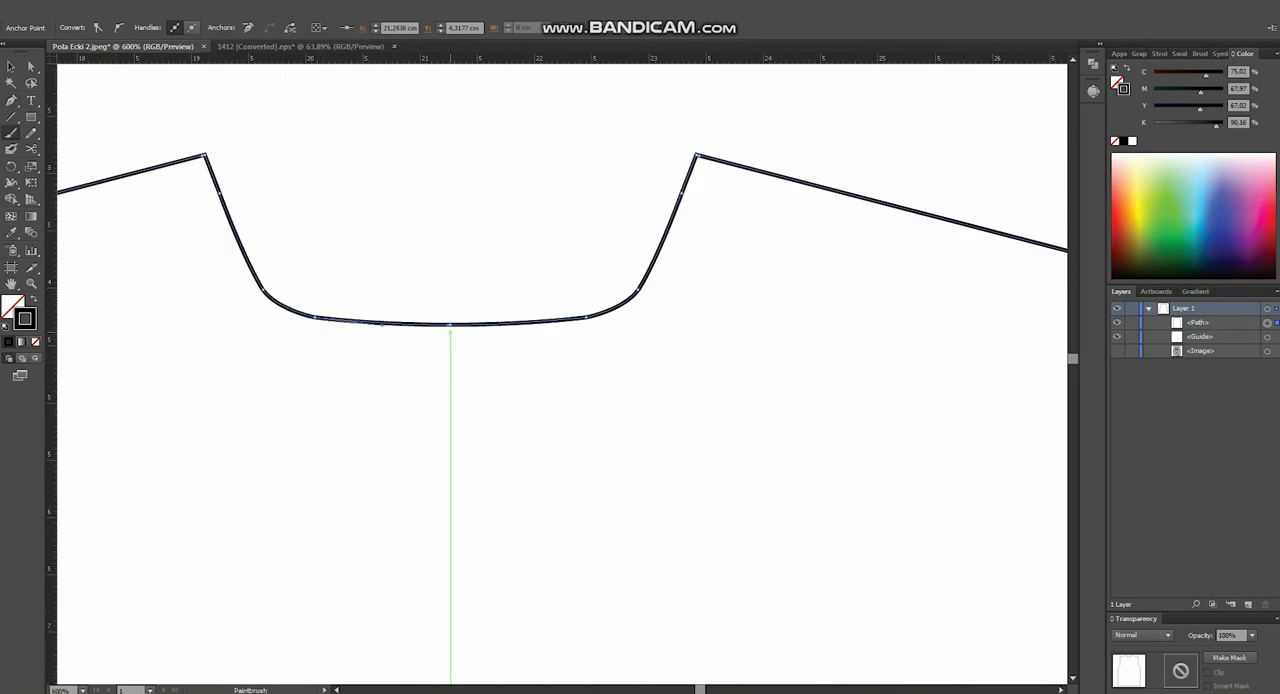
key(v)
scroll(450, 330, down, 4)
click(466, 235)
- Copy the Tattoo artwork and its dark background from 1412 [Converted].eps into the pattern document, beside the outline
scroll(468, 232, down, 2)
drag(468, 291, 502, 251)
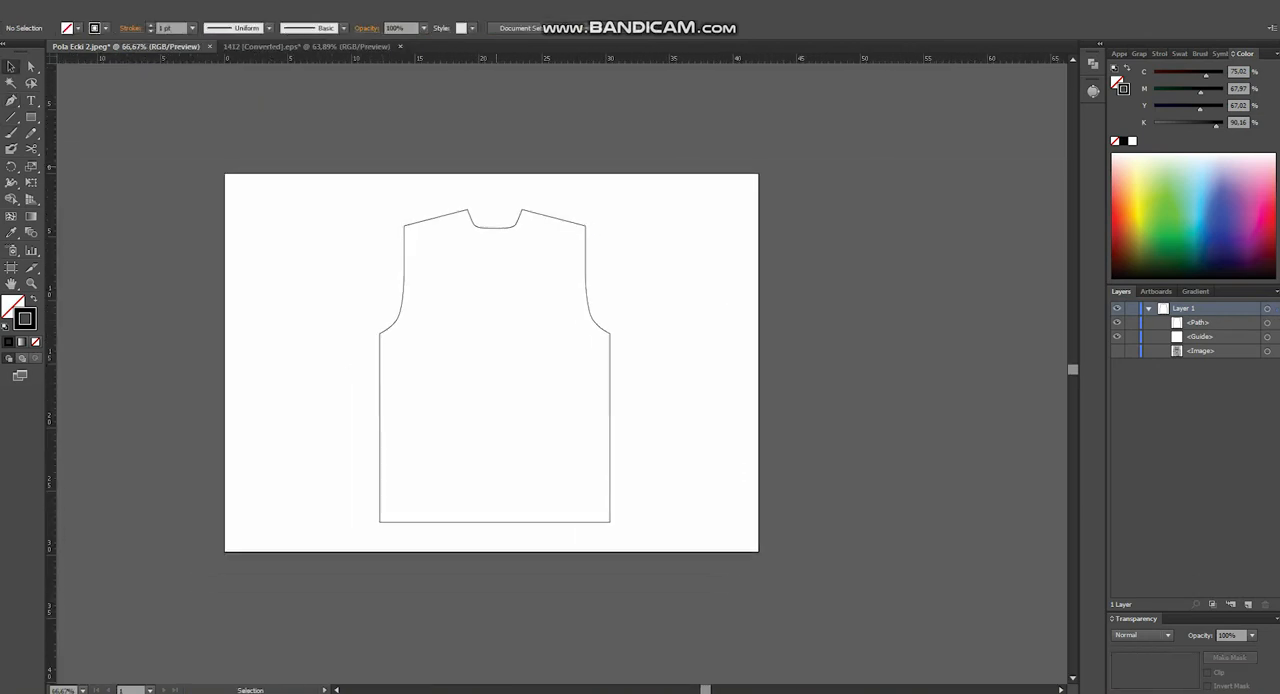
scroll(502, 252, up, 1)
drag(590, 333, 587, 291)
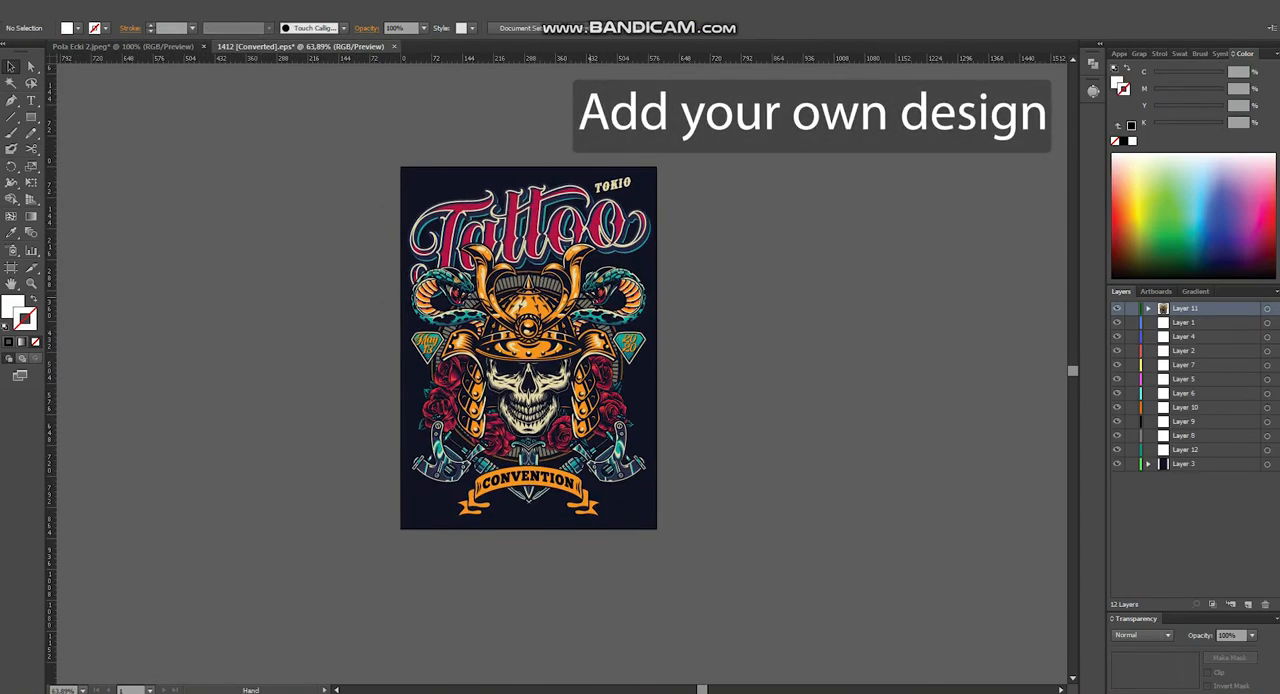
click(518, 430)
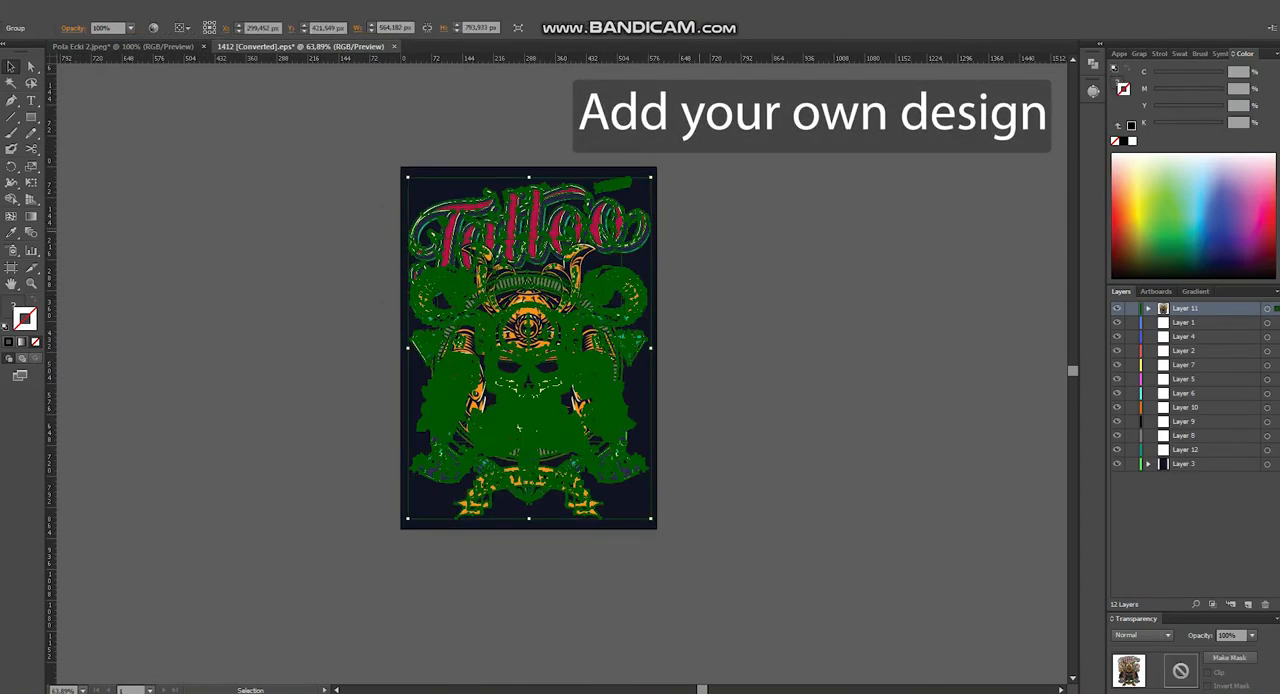
drag(518, 430, 800, 450)
drag(800, 450, 636, 450)
drag(651, 257, 721, 210)
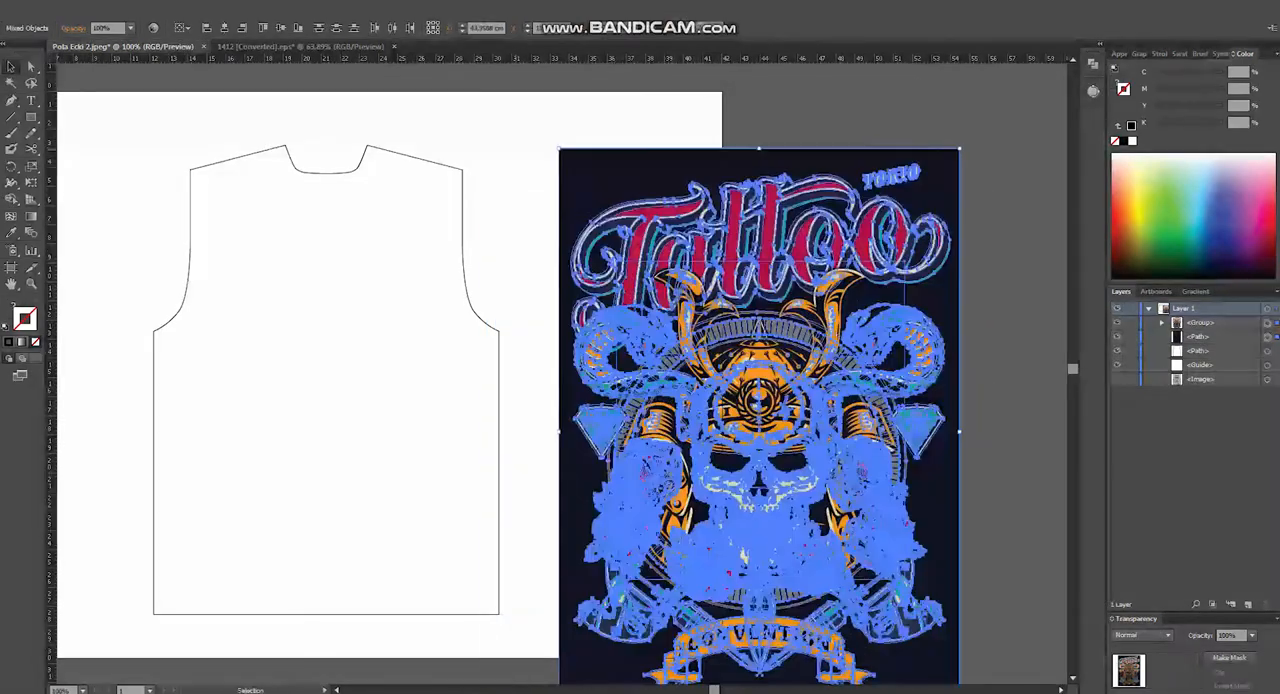
- Deselect the artwork, unlock the guides and delete the existing vertical guide over the pattern
click(522, 220)
click(463, 220)
right_click(393, 103)
click(440, 212)
right_click(386, 90)
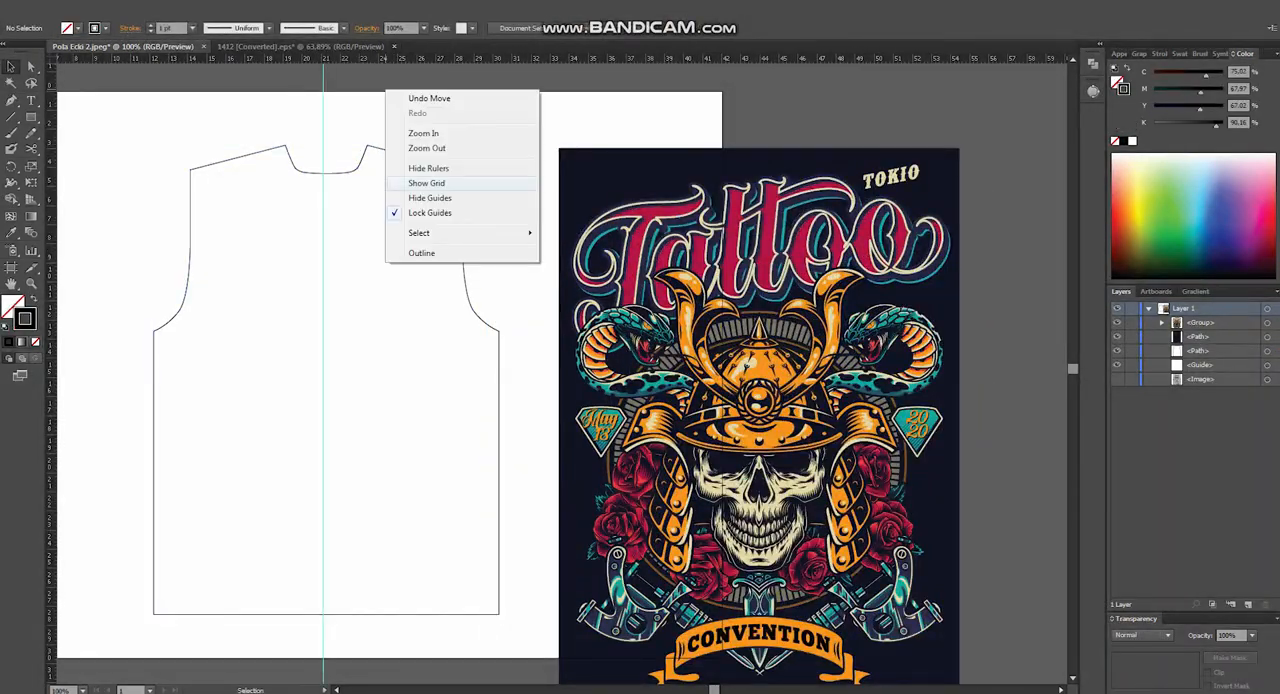
click(432, 213)
click(323, 168)
key(Delete)
- Place a new vertical guide exactly through the centre of the pattern outline
click(332, 173)
scroll(330, 168, up, 5)
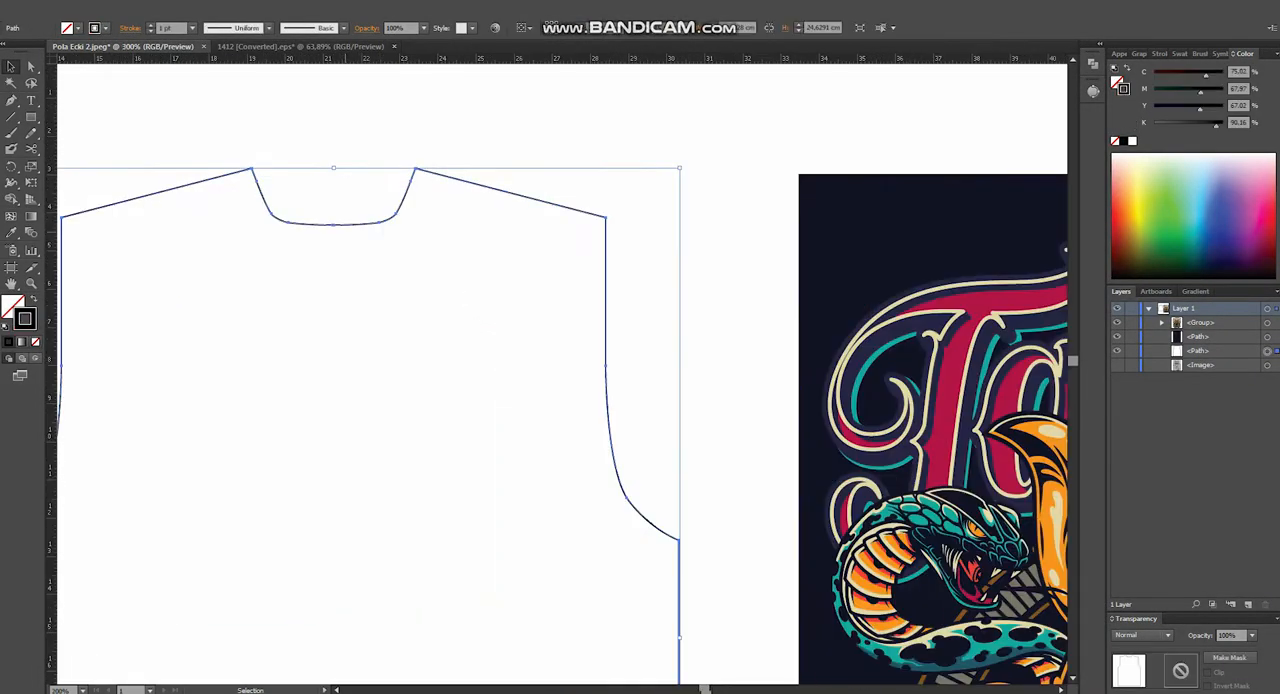
drag(330, 168, 389, 331)
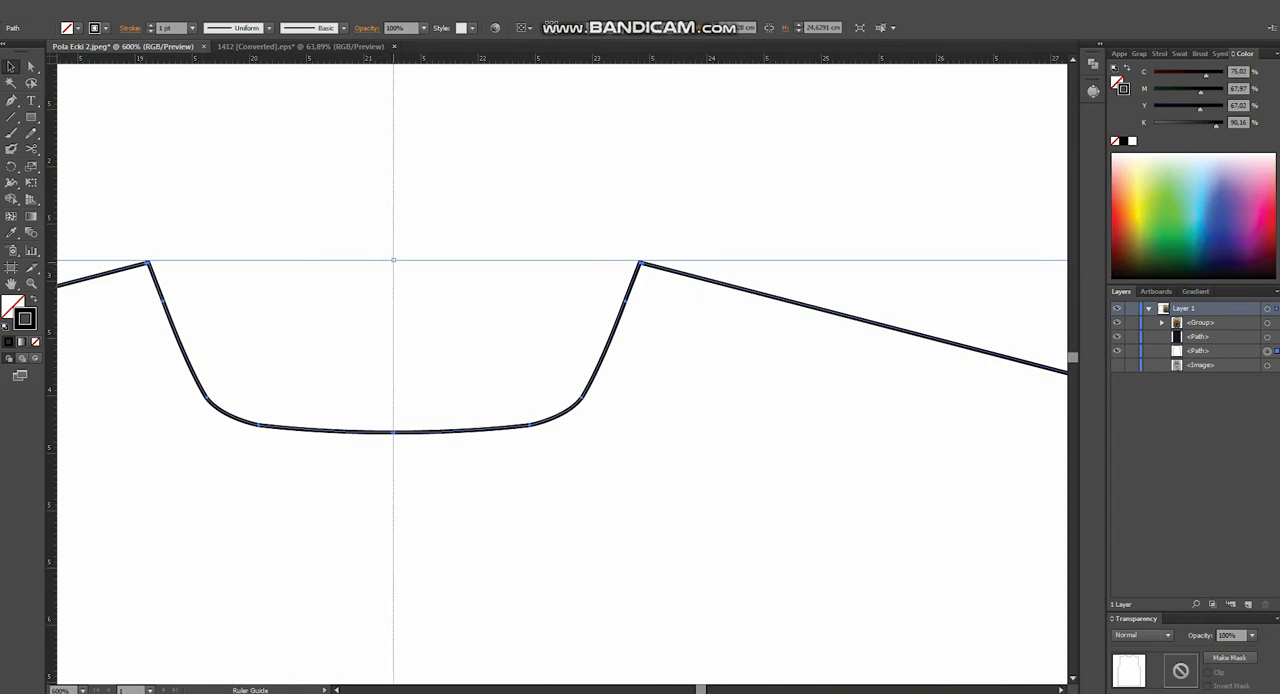
drag(394, 261, 394, 261)
scroll(394, 261, down, 6)
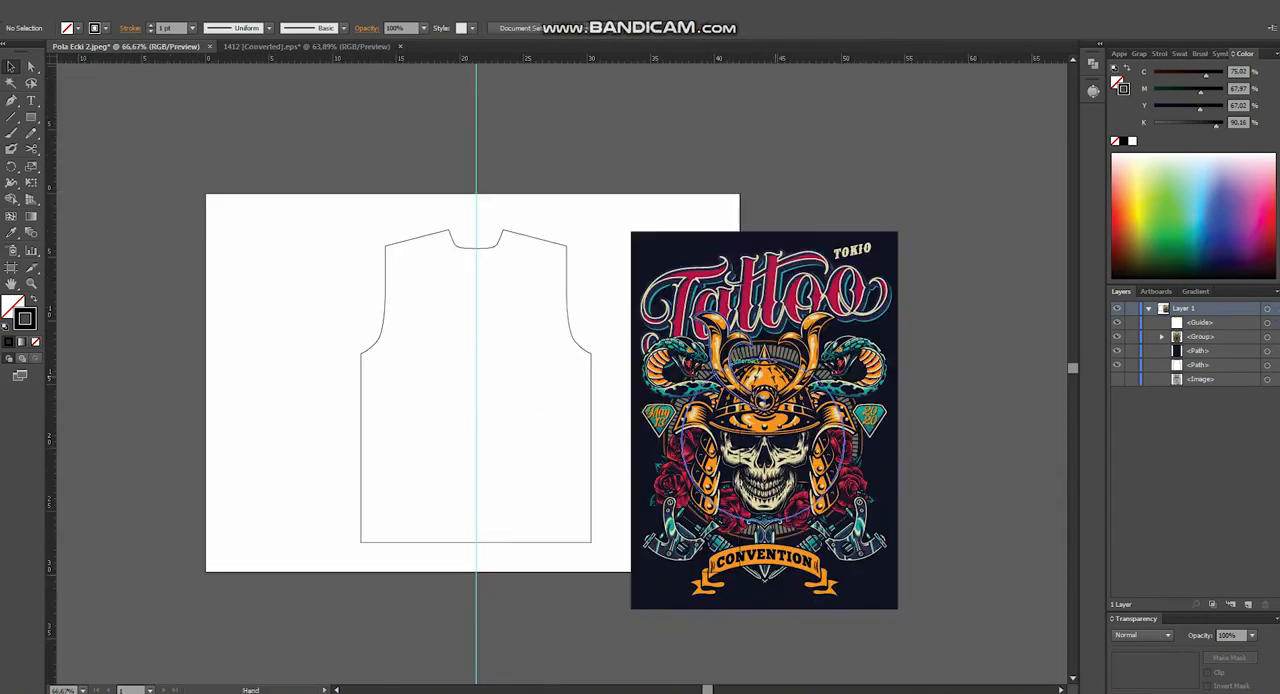
- Fill the pattern shape with the dark navy of the artwork's background using the Eyedropper
drag(517, 212, 479, 176)
click(553, 346)
scroll(553, 343, up, 1)
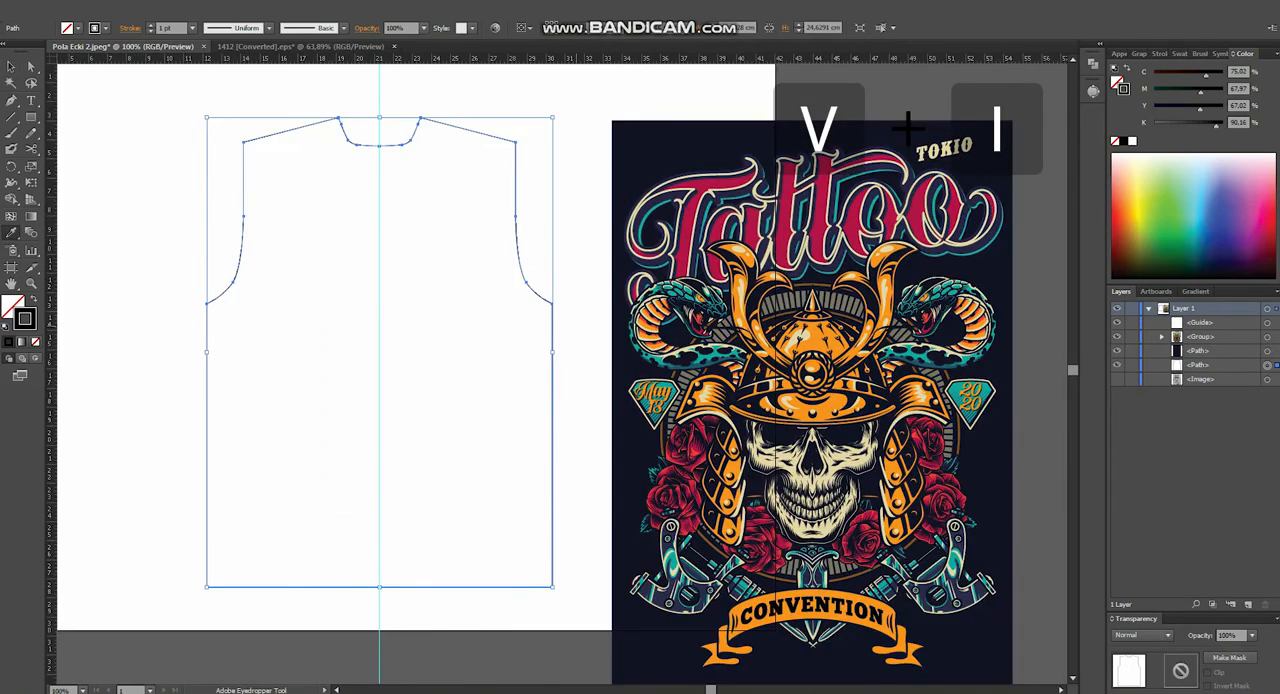
click(908, 125)
- Move the Tattoo artwork group onto the pattern and centre it on the vertical guide, at about X 21.26 cm
key(v)
drag(817, 382, 438, 403)
scroll(374, 74, up, 3)
scroll(374, 74, up, 1)
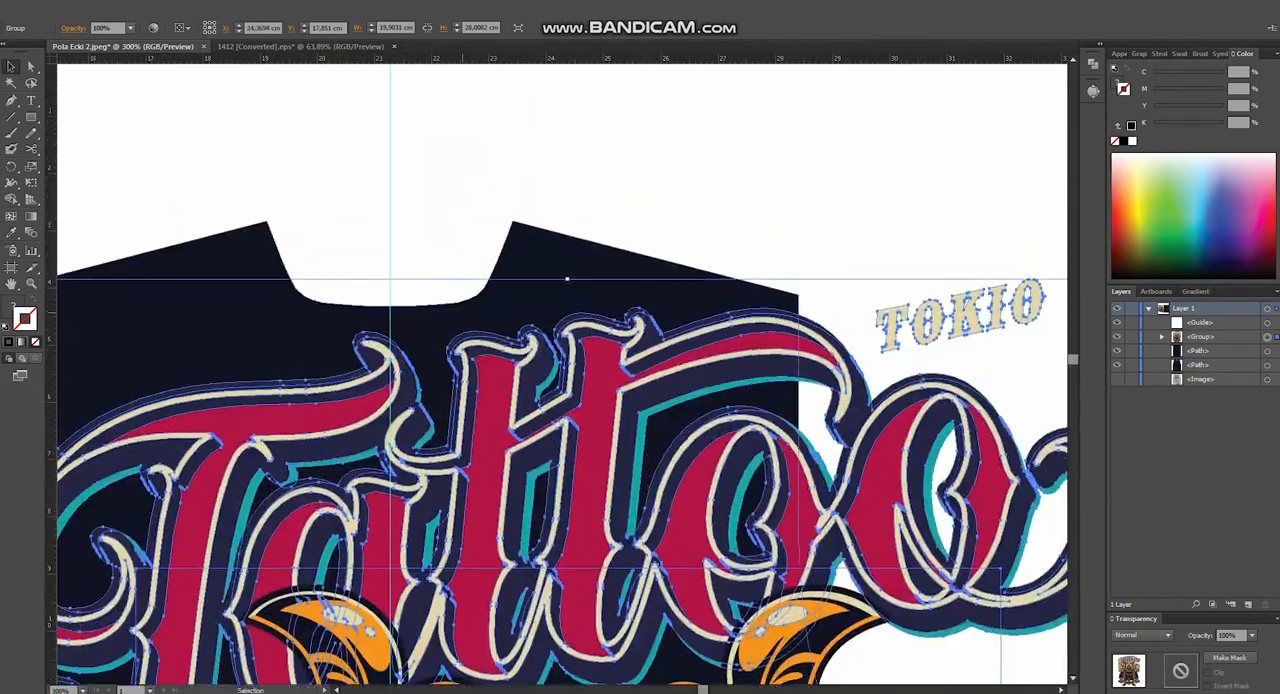
scroll(464, 310, up, 1)
drag(650, 388, 412, 388)
scroll(412, 388, down, 4)
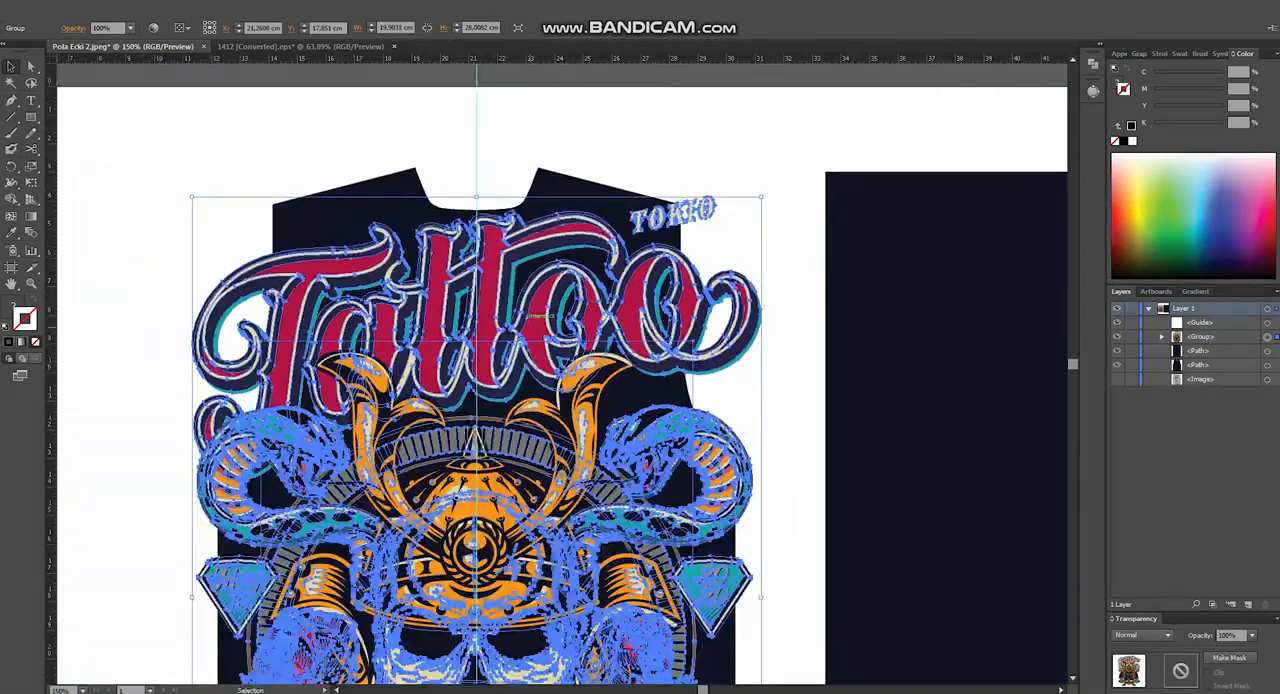
- Scale the artwork group proportionally about its centre to about 14.29 by 20.11 cm
scroll(540, 316, down, 1)
drag(700, 188, 665, 263)
drag(525, 268, 514, 311)
scroll(514, 311, up, 6)
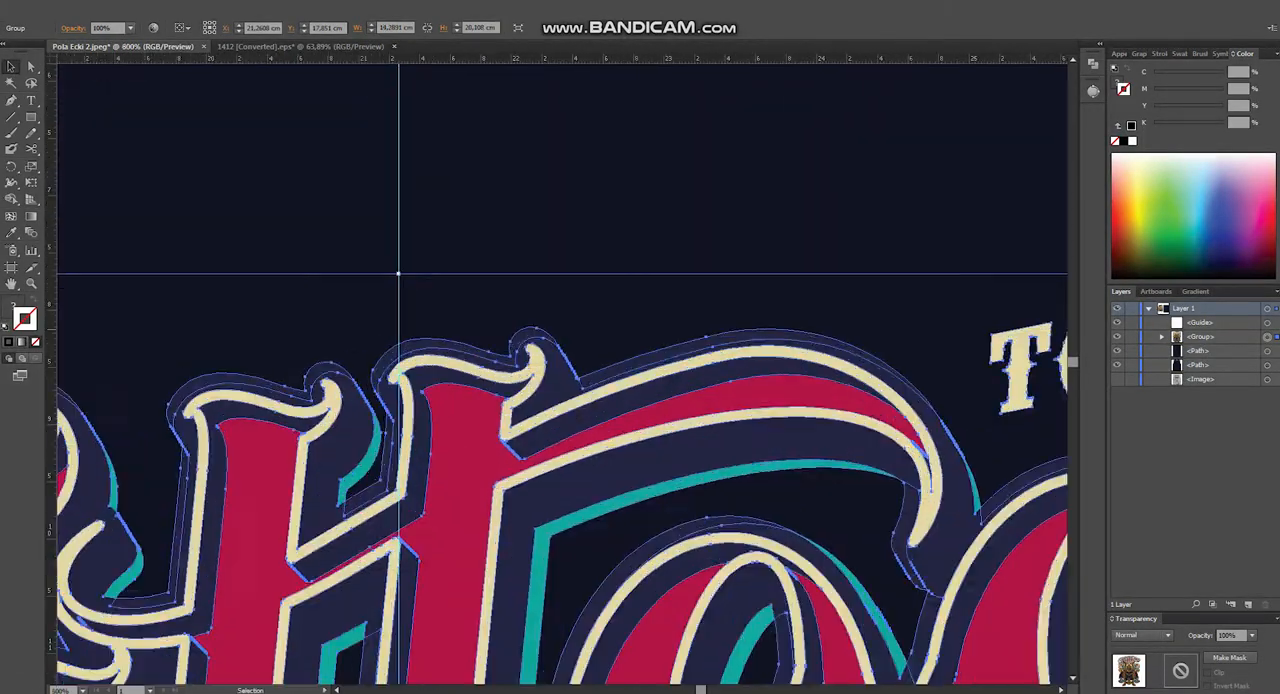
- Move the artwork group straight up along the centre guide by about 1.87 cm and deselect it
scroll(419, 338, down, 3)
scroll(424, 338, down, 3)
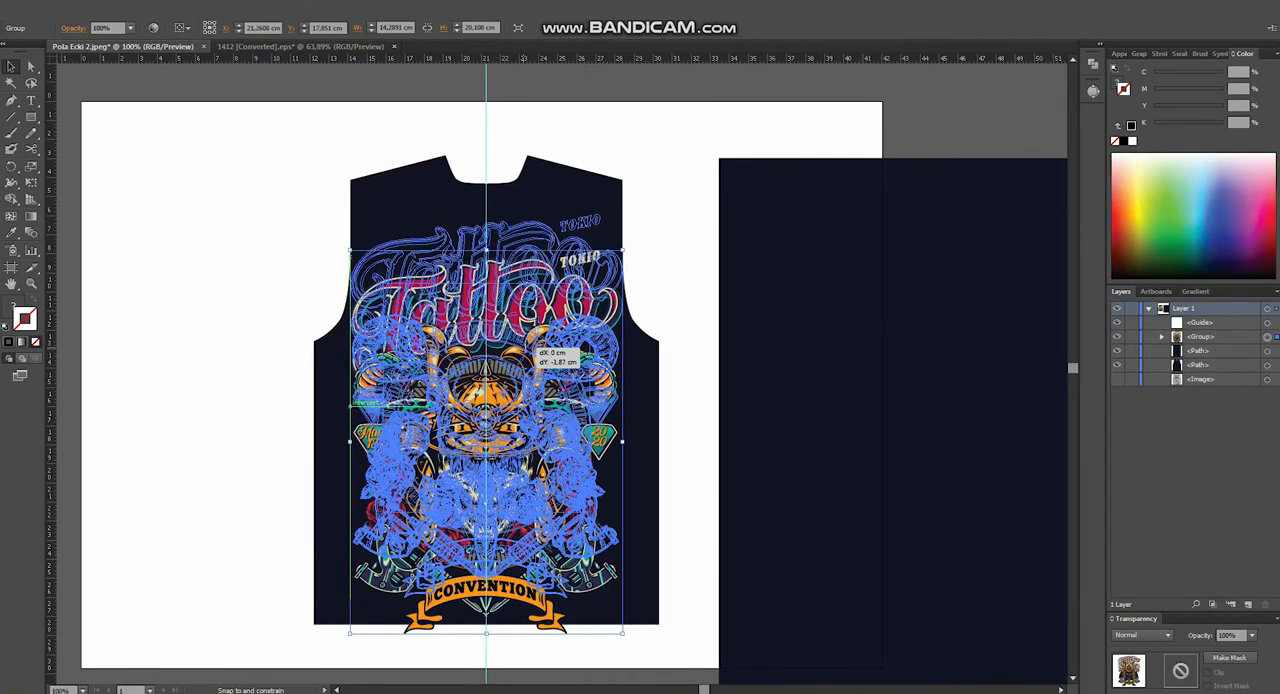
drag(535, 348, 535, 348)
click(690, 370)
drag(690, 370, 654, 353)
- Scale the artwork group down to about 13.65 by 19.21 cm and shift it slightly down along the centre guide
click(525, 418)
drag(586, 199, 581, 205)
scroll(449, 163, up, 3)
scroll(428, 176, down, 3)
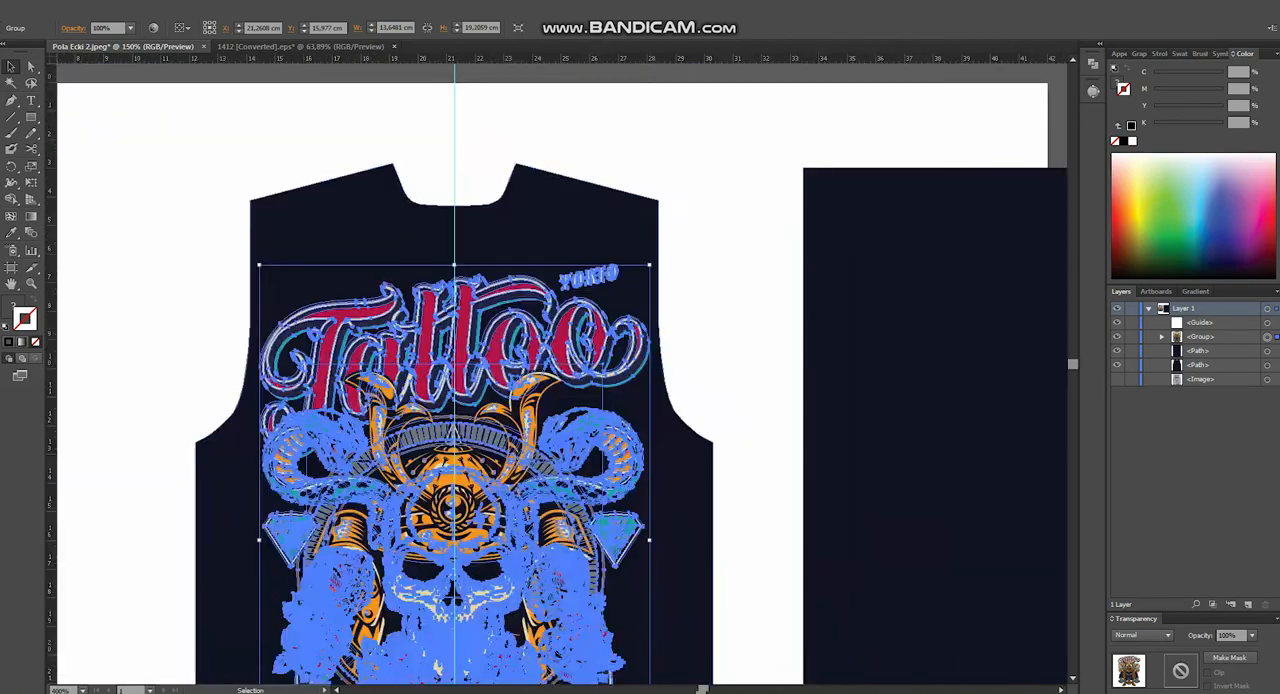
drag(484, 411, 484, 420)
click(641, 408)
drag(641, 408, 589, 405)
- Delete the leftover dark background rectangle beside the pattern and hide the guides
right_click(566, 144)
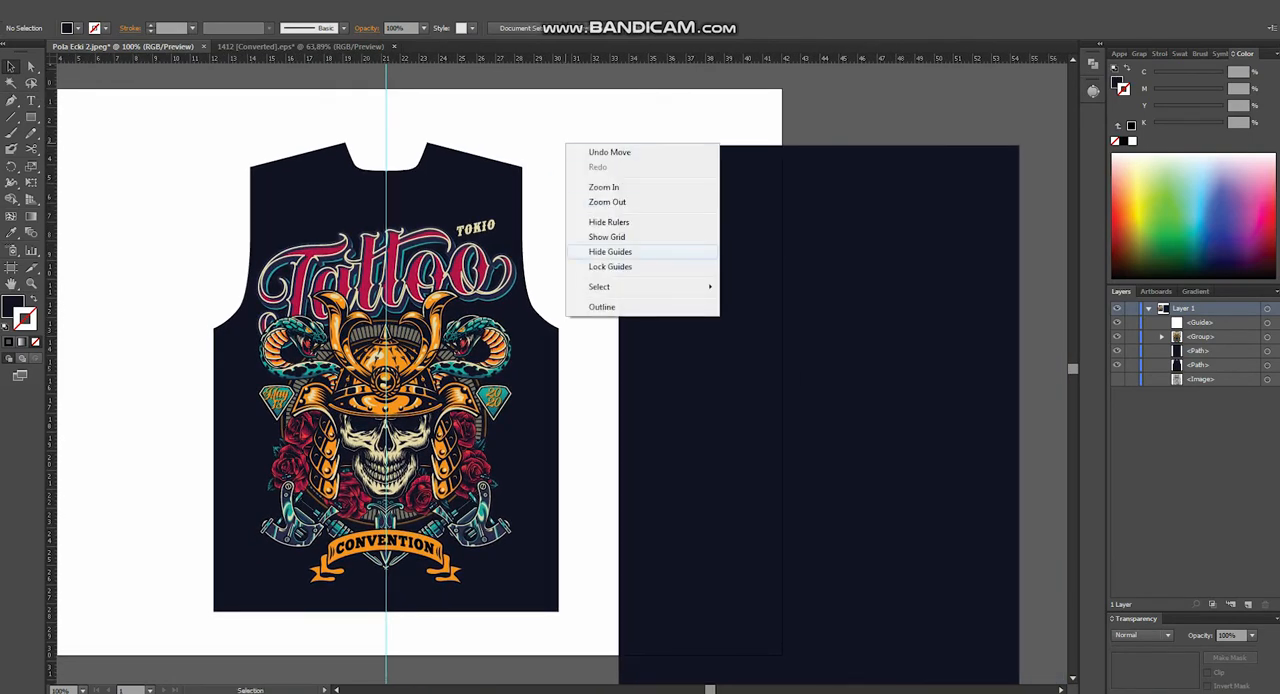
click(752, 300)
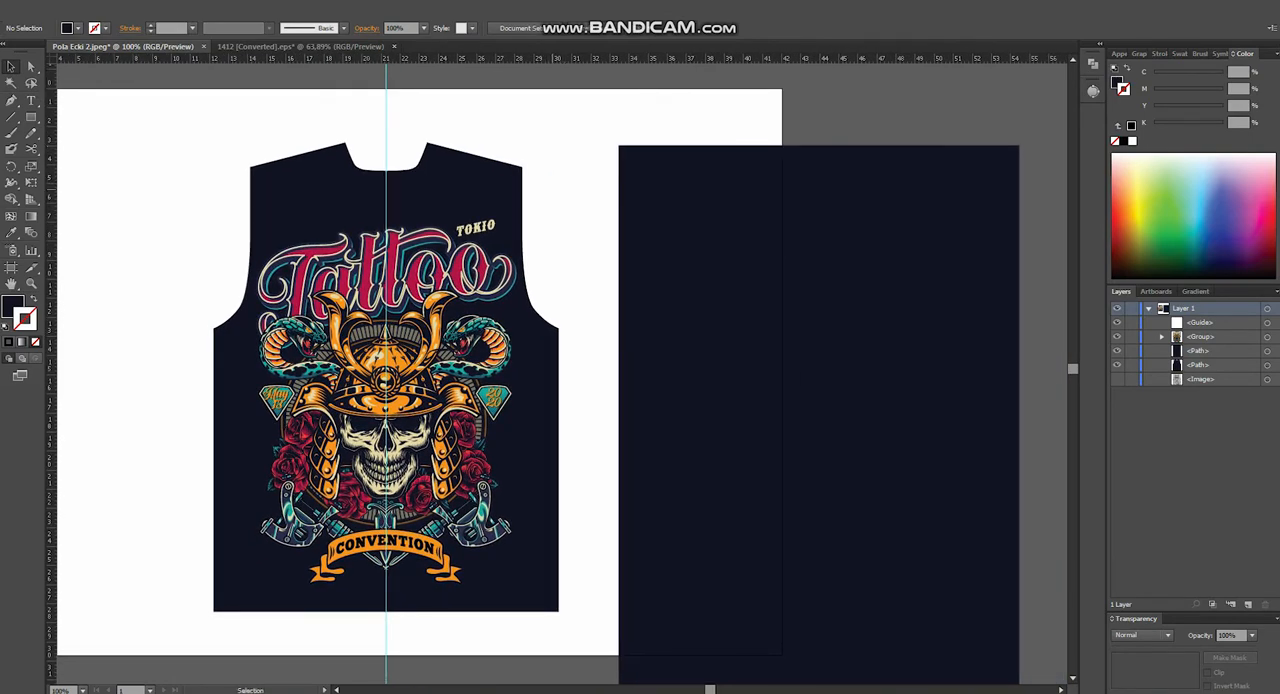
click(752, 300)
key(Delete)
right_click(671, 220)
click(715, 328)
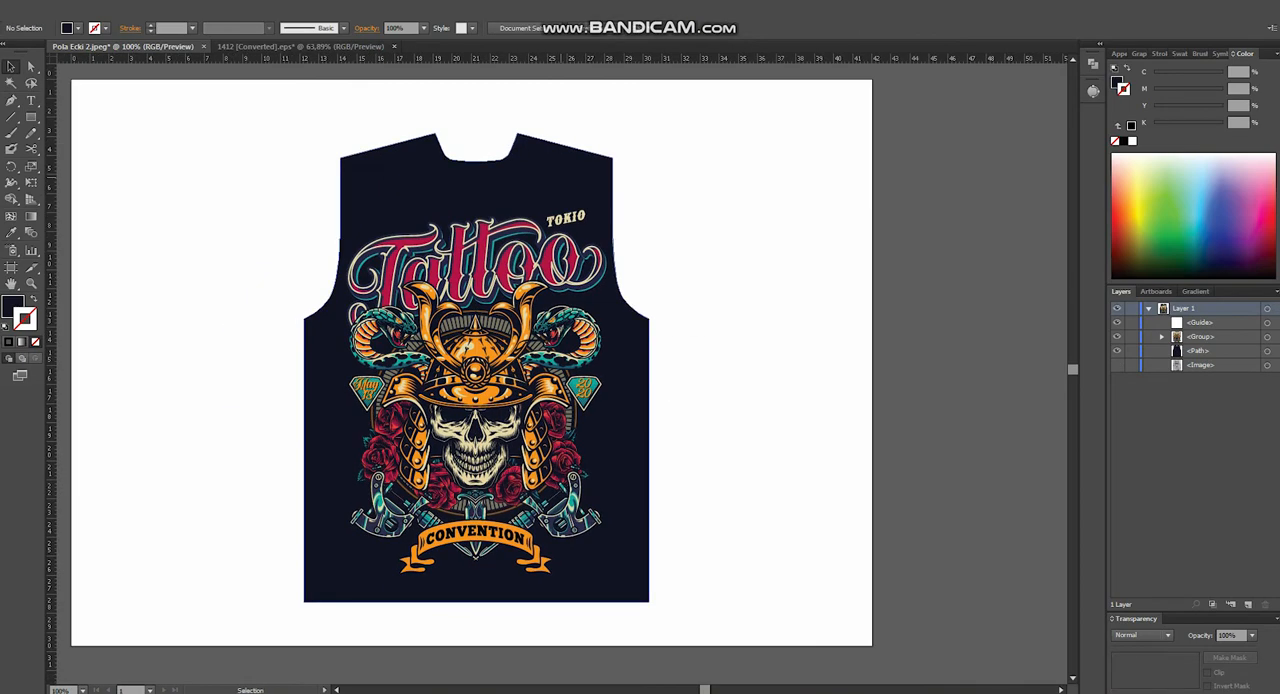
- Place a copy of the pattern shape in front and make it a clipping mask over the artwork and base shape
key(ctrl+shift+bracketright)
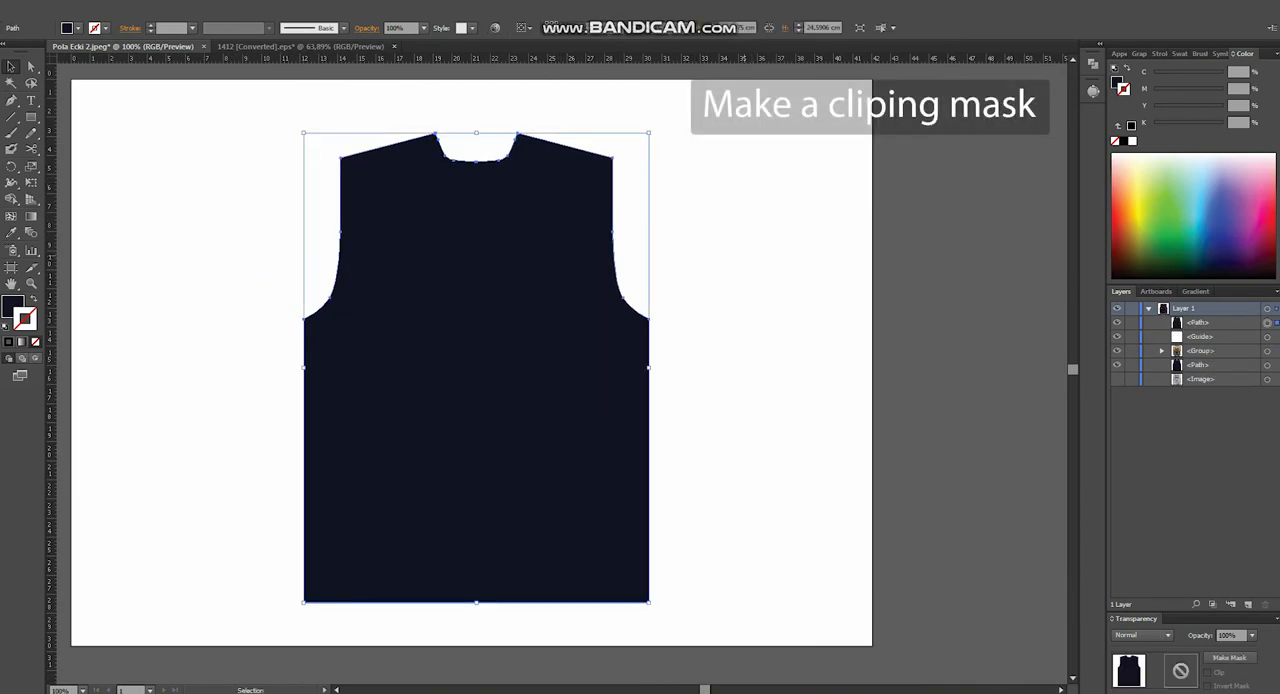
drag(196, 92, 352, 644)
right_click(580, 457)
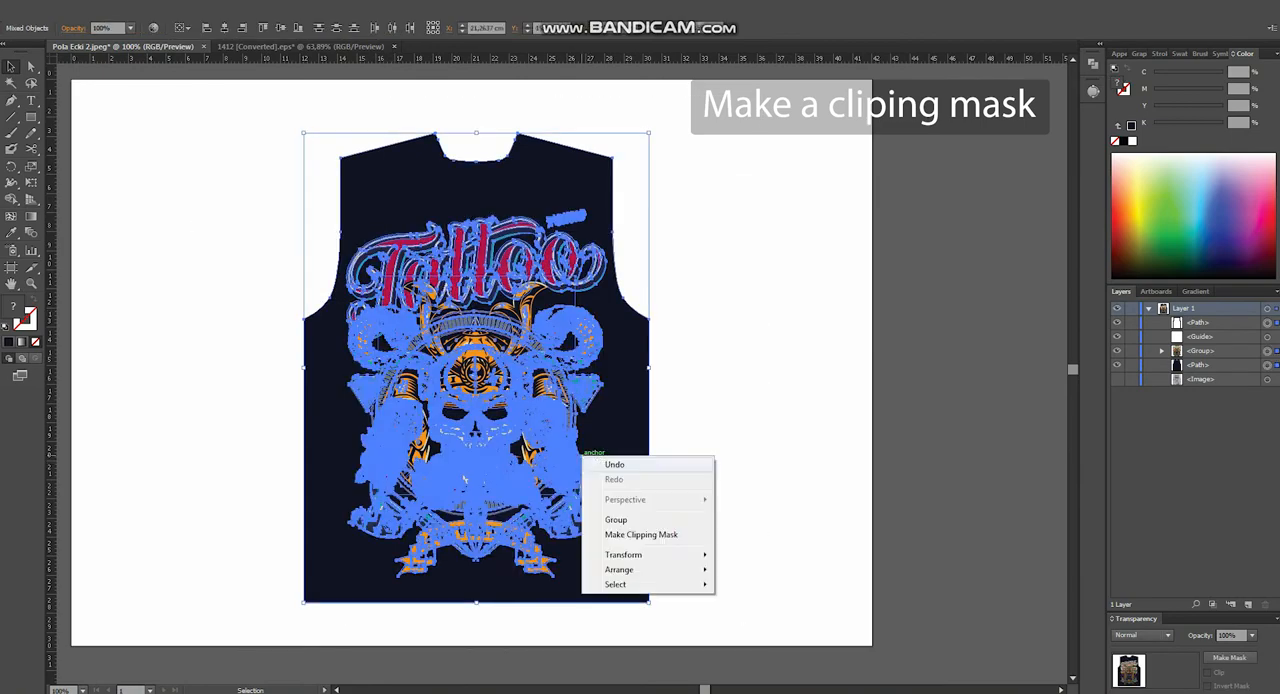
click(640, 534)
click(711, 546)
drag(463, 317, 576, 320)
click(535, 346)
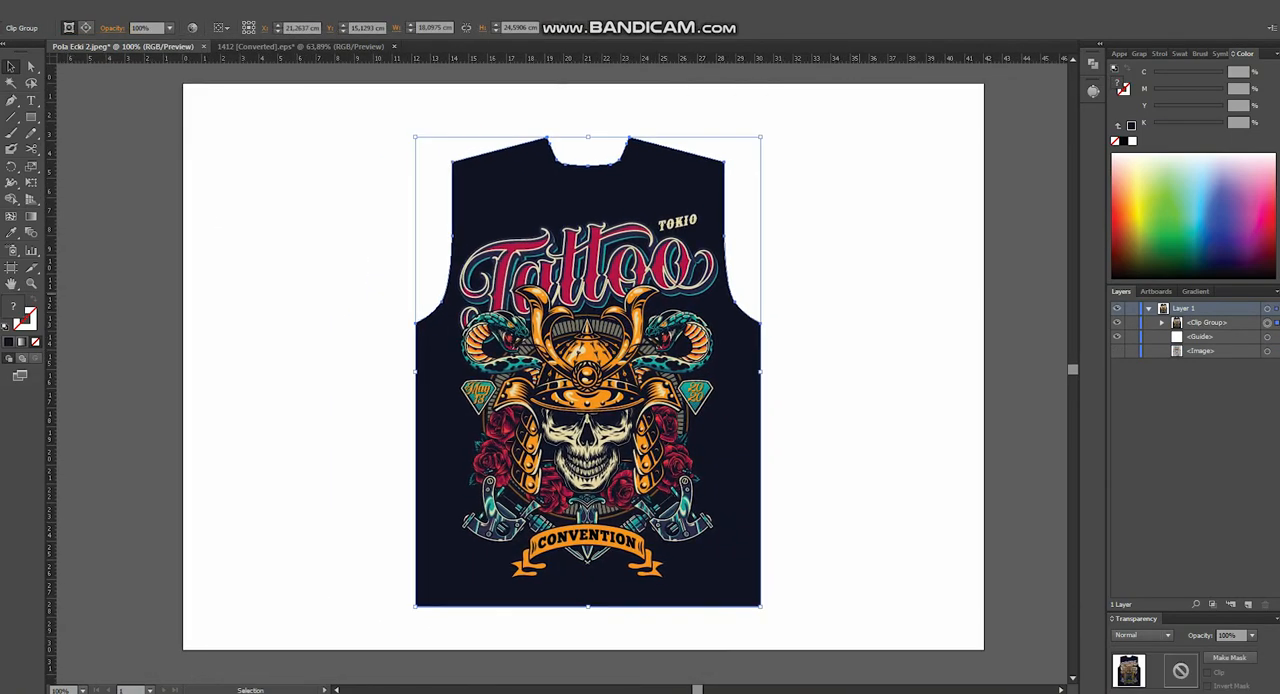
- Close the 1412 [Converted].eps artwork document and create a 60 by 80 cm CMYK document with 300 ppi raster effects
click(800, 230)
click(320, 47)
click(394, 47)
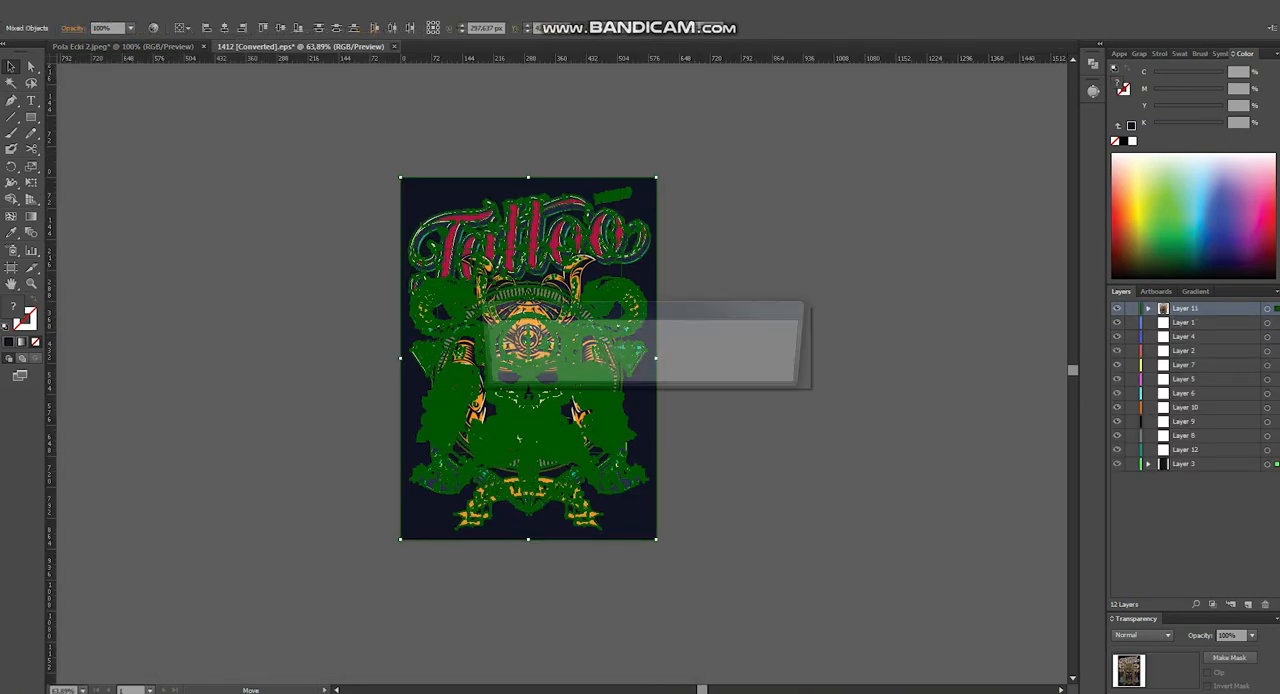
click(711, 370)
key(ctrl+n)
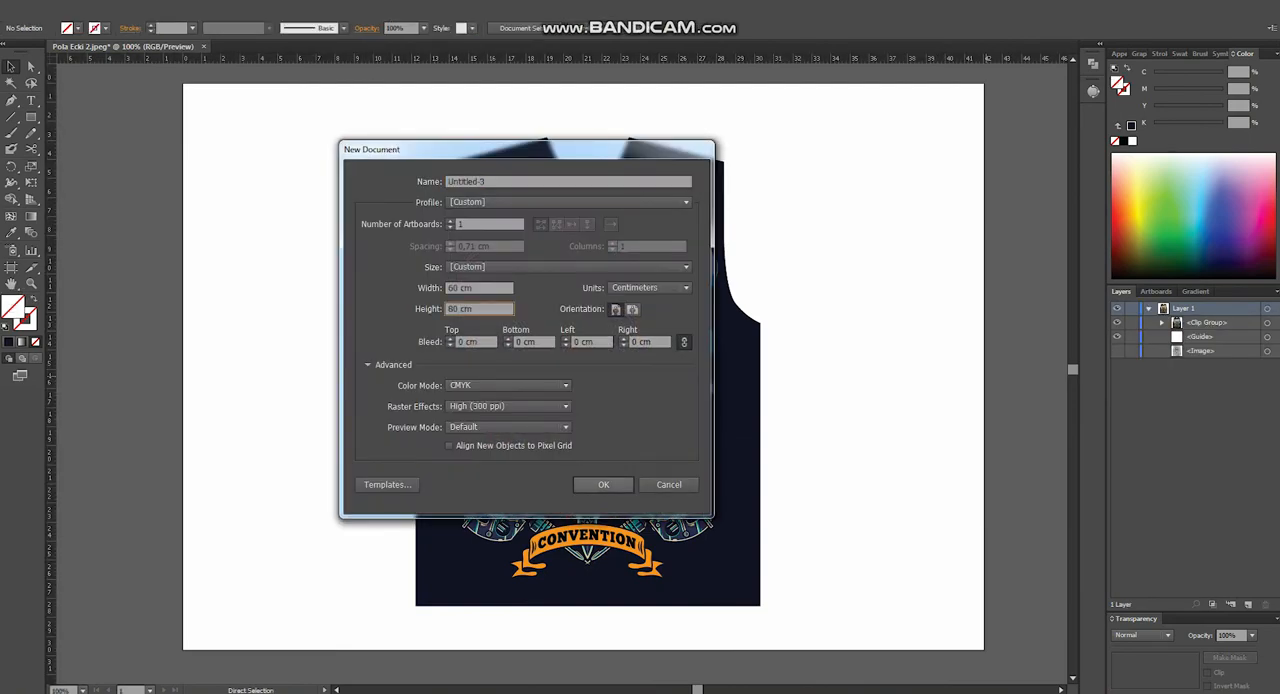
key(Return)
- Copy the clipped garment artwork from Pola Ecki 2.jpeg into the new document
click(130, 47)
click(582, 241)
drag(582, 241, 657, 415)
right_click(775, 59)
click(738, 160)
drag(626, 403, 502, 342)
- Move the clipped garment artwork so its upper and outer left edges meet the artboard's top-left corner
scroll(502, 257, up, 5)
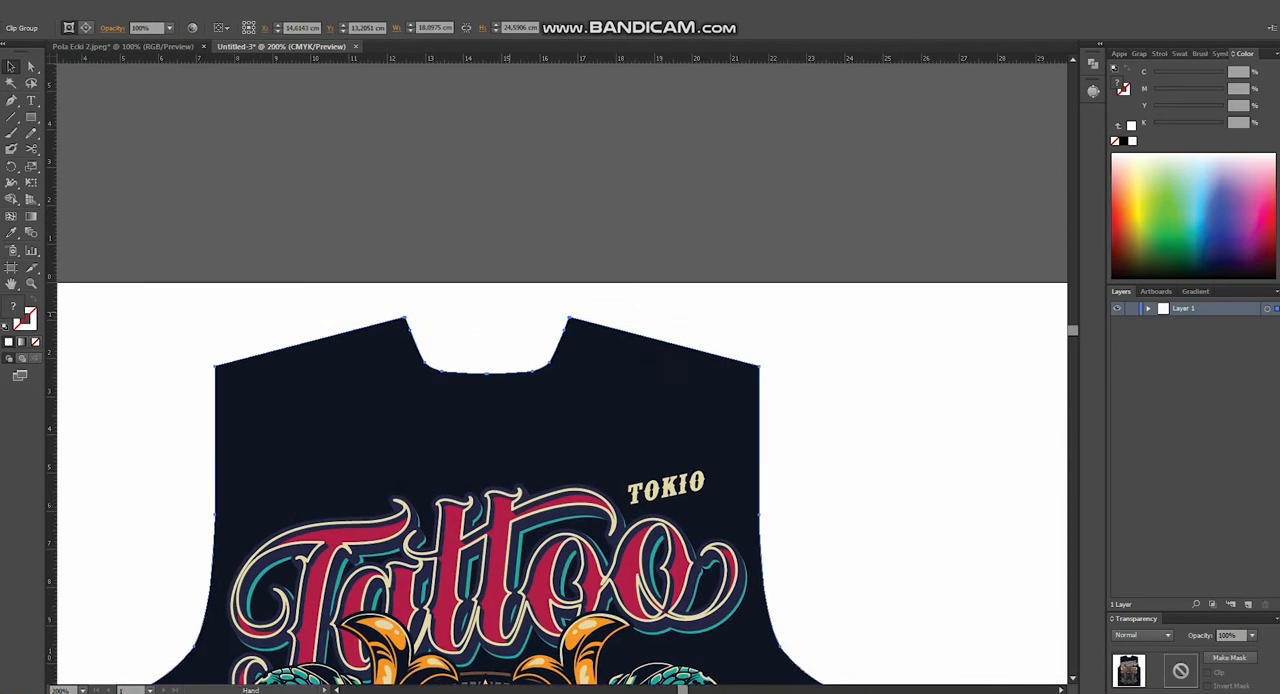
scroll(508, 313, up, 3)
drag(722, 450, 753, 164)
scroll(719, 358, down, 5)
scroll(503, 385, up, 4)
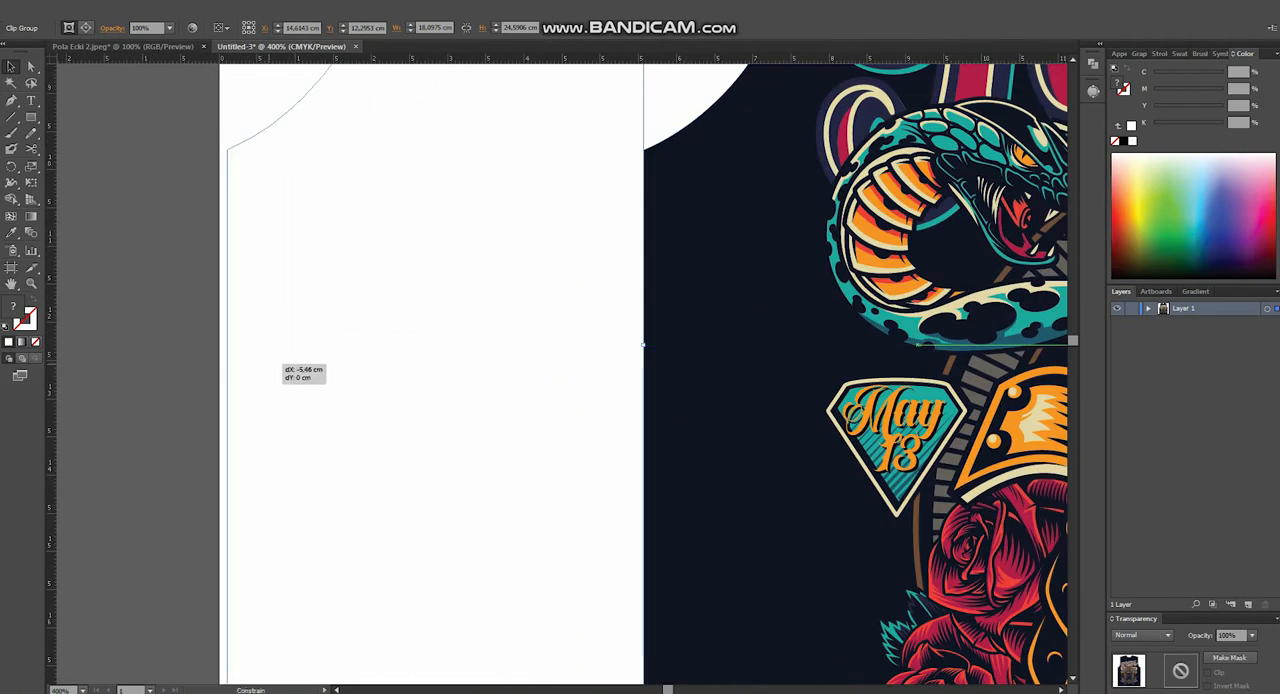
drag(268, 358, 260, 358)
- Scale the garment artwork up proportionally to the artboard's full 60 cm width, about 81.53 cm high
scroll(260, 358, down, 6)
drag(427, 424, 248, 226)
scroll(248, 240, down, 1)
drag(248, 255, 530, 621)
scroll(552, 357, up, 4)
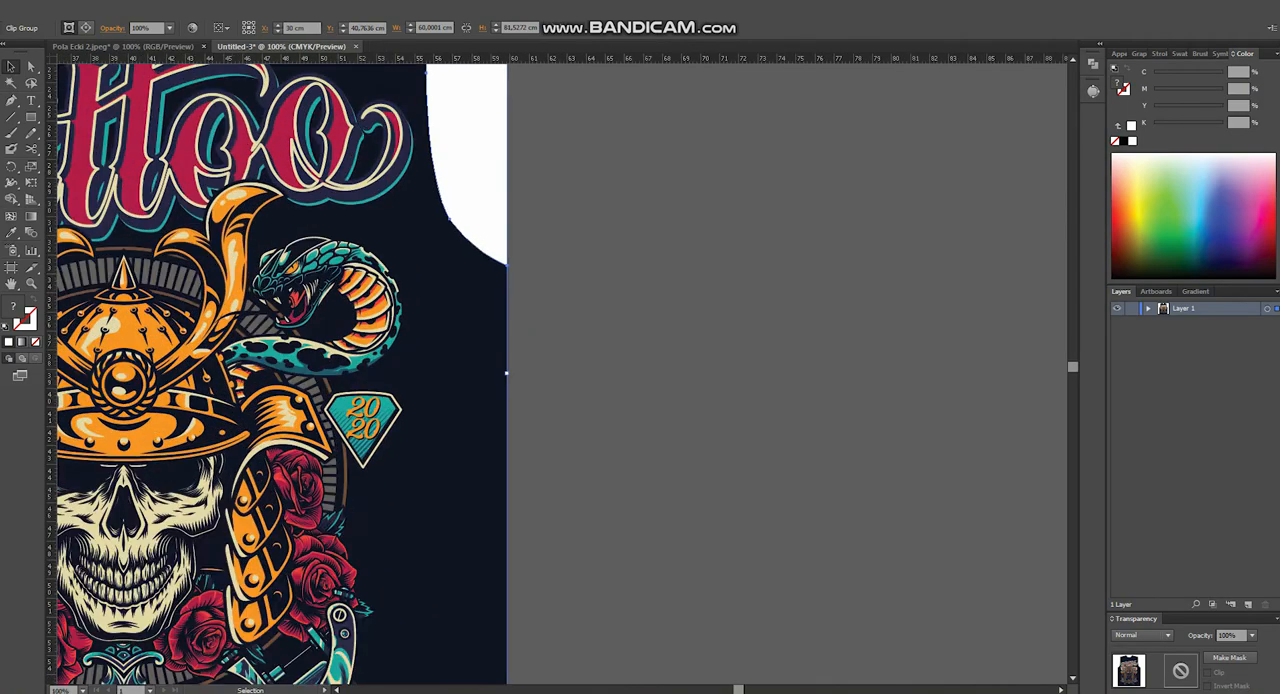
- Move the clipping path's bottom-right anchor straight up to the artboard's lower edge at 80 cm
scroll(515, 290, down, 3)
drag(507, 490, 619, 208)
click(630, 441)
scroll(628, 440, up, 5)
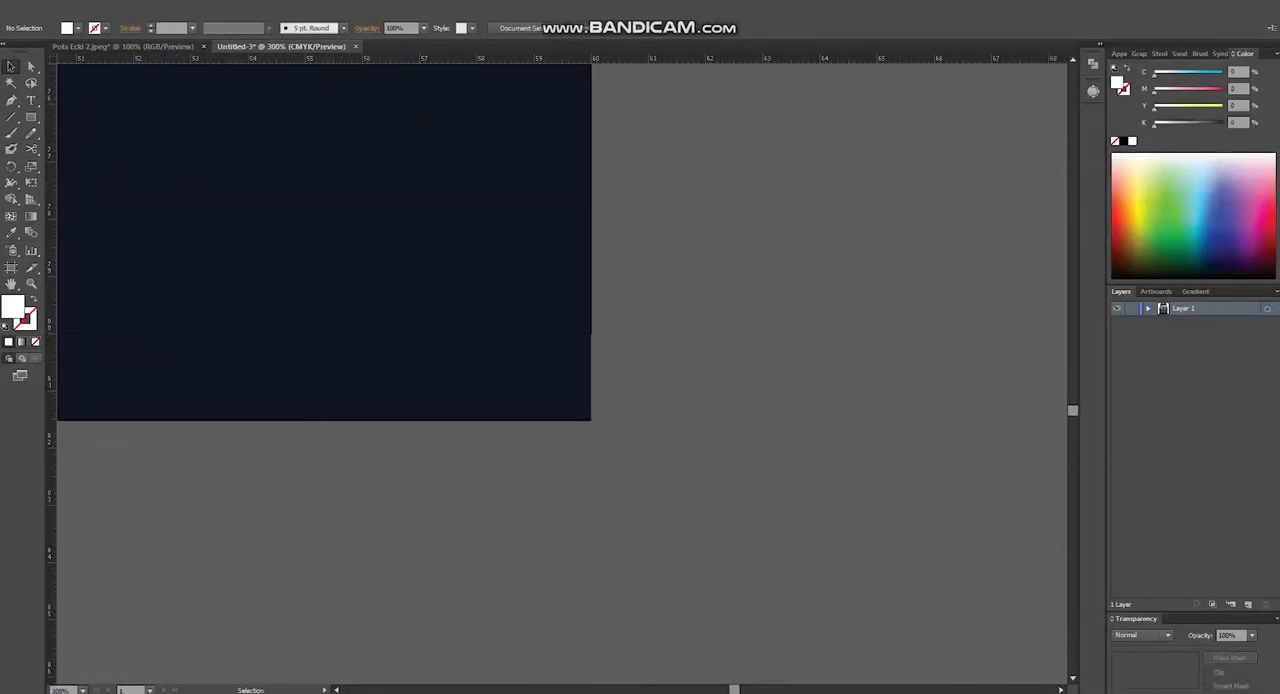
key(a)
click(591, 420)
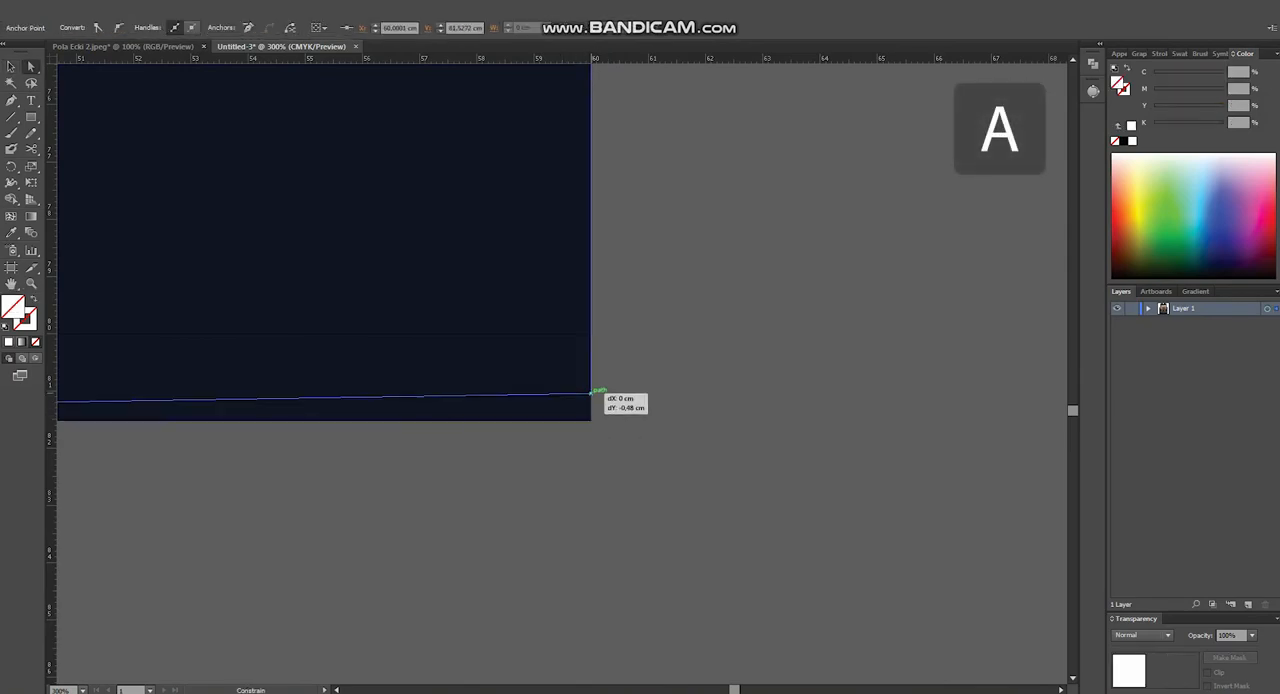
drag(592, 331, 591, 324)
scroll(620, 330, down, 6)
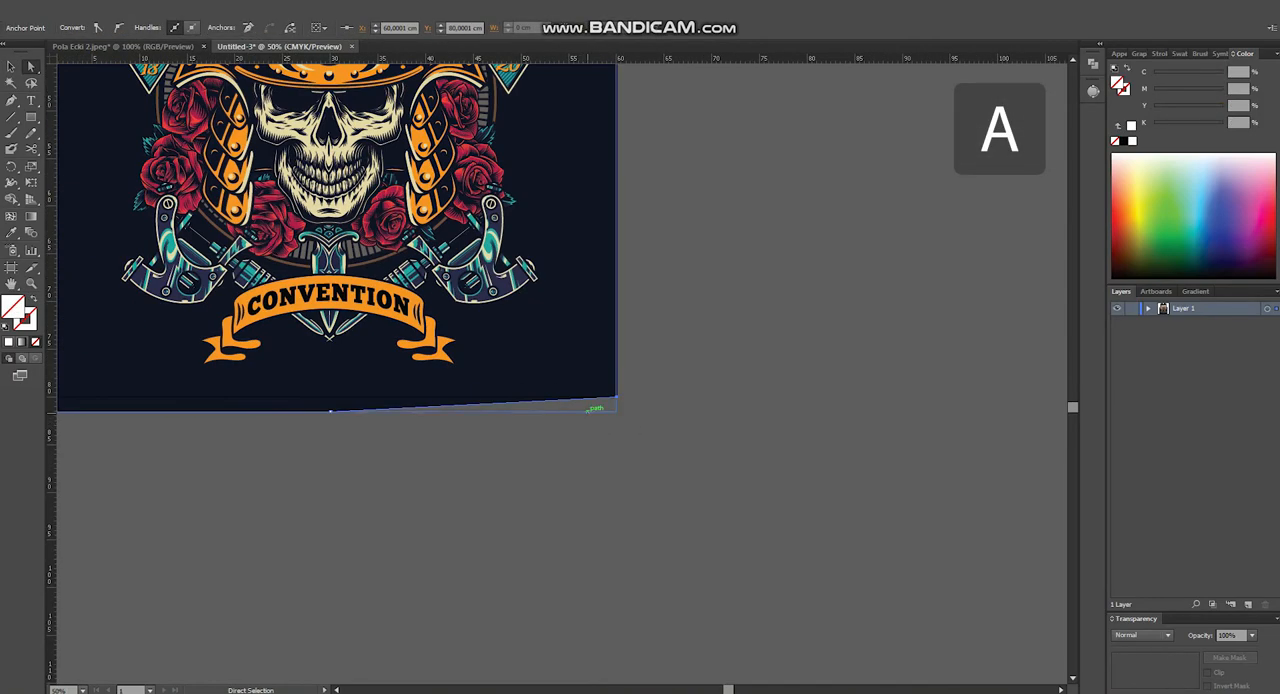
- Move the clipping path's bottom centre anchor straight up to the artboard's lower edge
drag(340, 411, 445, 458)
scroll(448, 420, up, 8)
click(453, 410)
drag(443, 243, 443, 226)
drag(432, 458, 430, 226)
- Move the clipping path's bottom-left anchor straight up to the artboard's lower edge, deselect it and fit the artboard in the window
scroll(430, 226, down, 3)
drag(430, 226, 1148, 419)
drag(150, 430, 1069, 456)
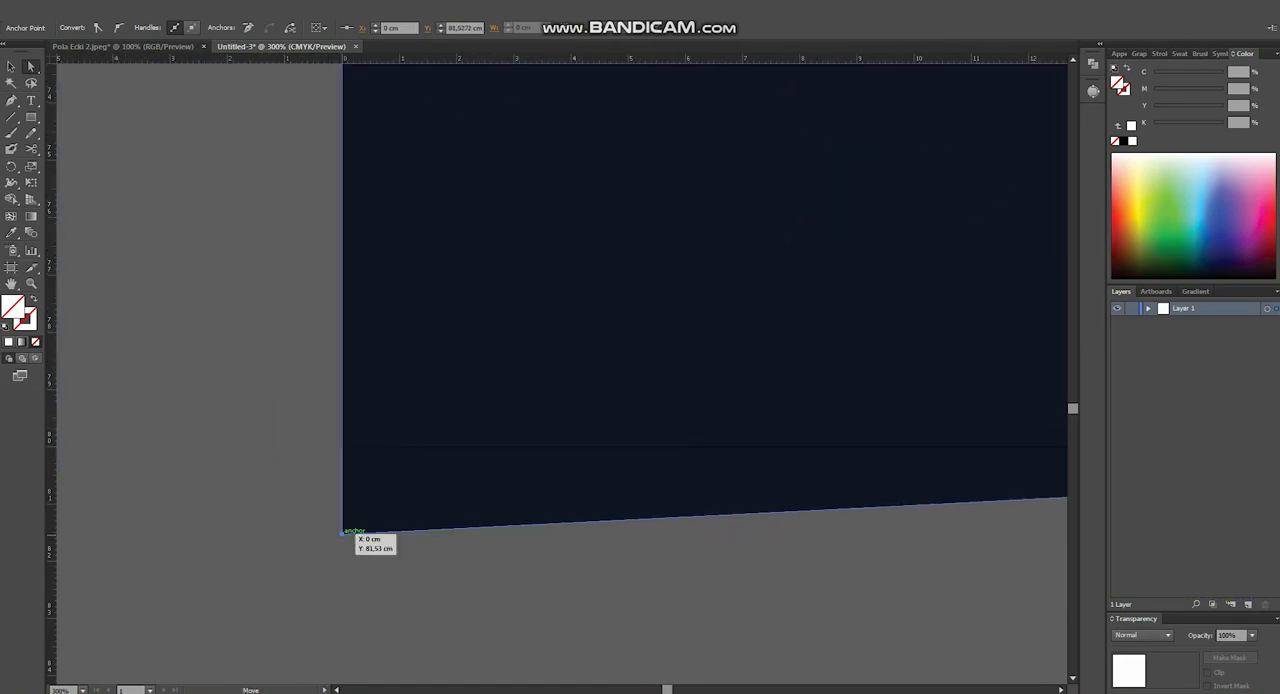
drag(346, 447, 345, 431)
scroll(346, 440, down, 10)
click(700, 487)
scroll(706, 487, up, 2)
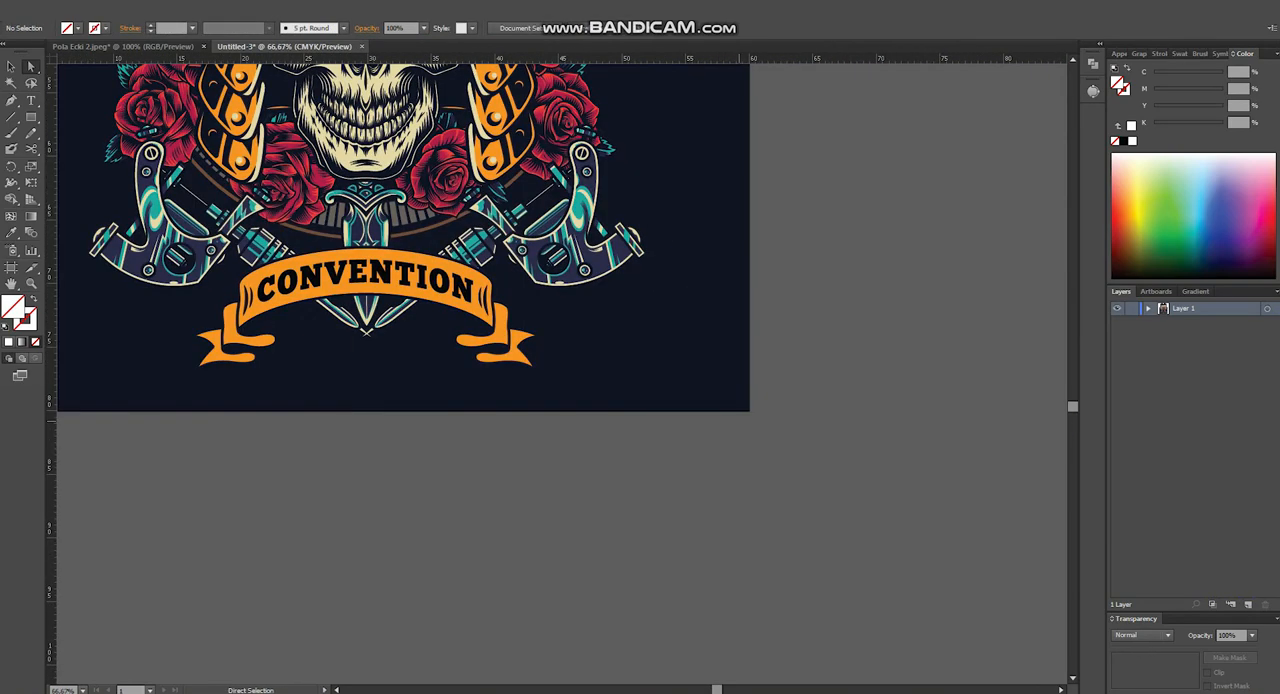
key(ctrl+0)
key(v)
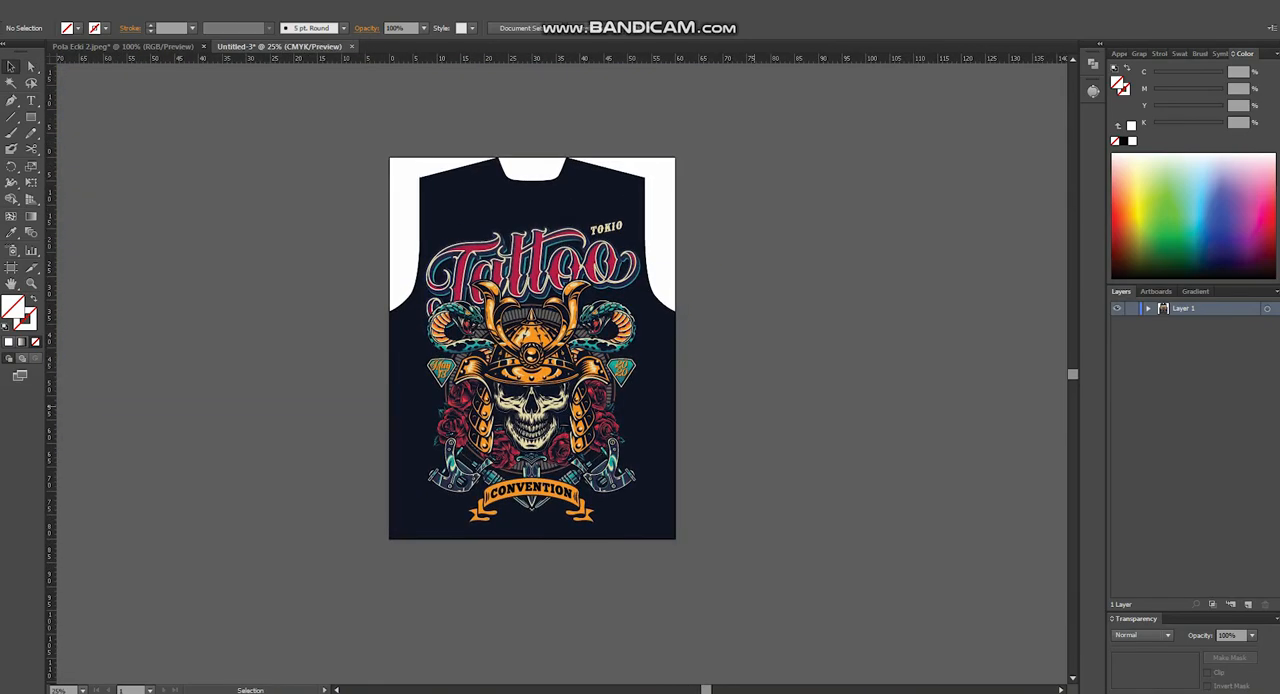
key(ctrl+0)
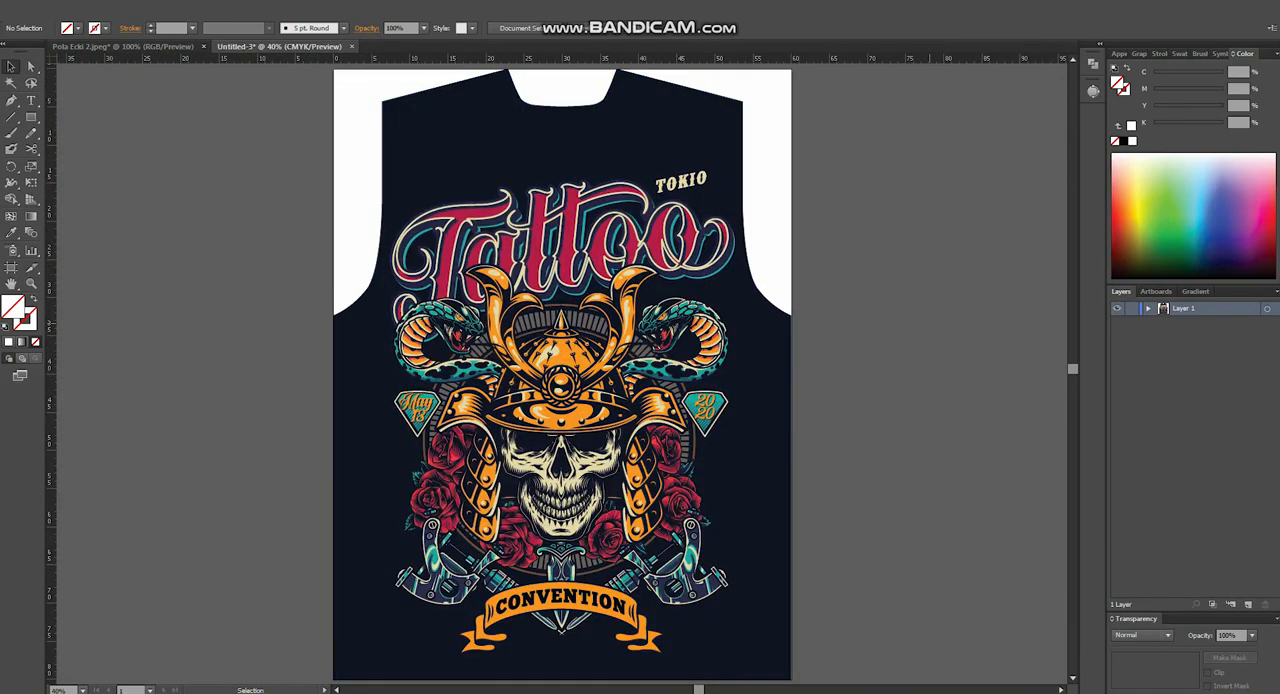